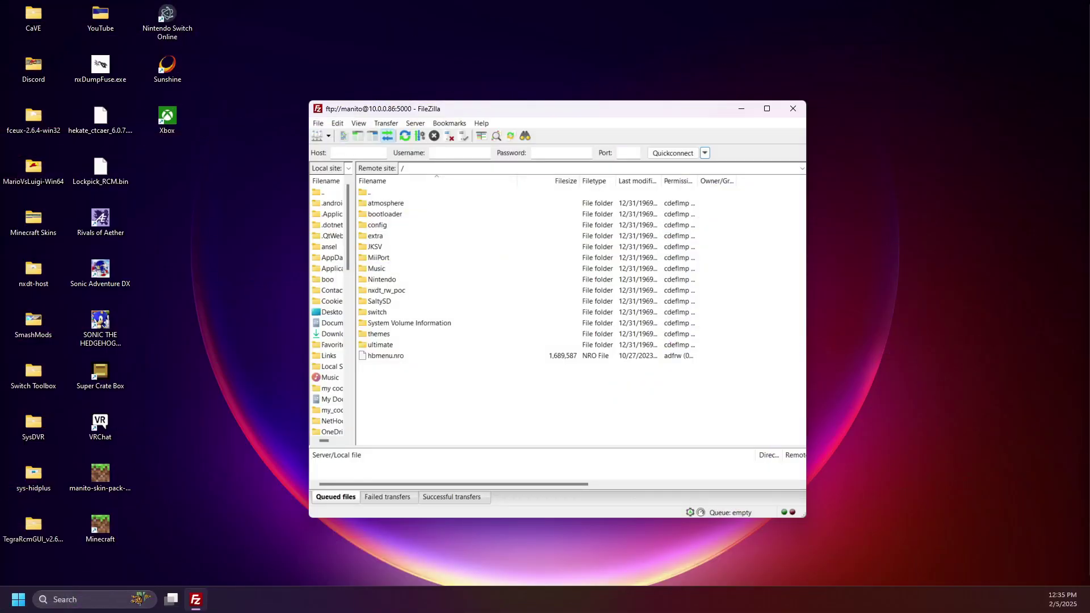
- Move the connected FileZilla window to the left side of the screen
drag(457, 110, 373, 107)
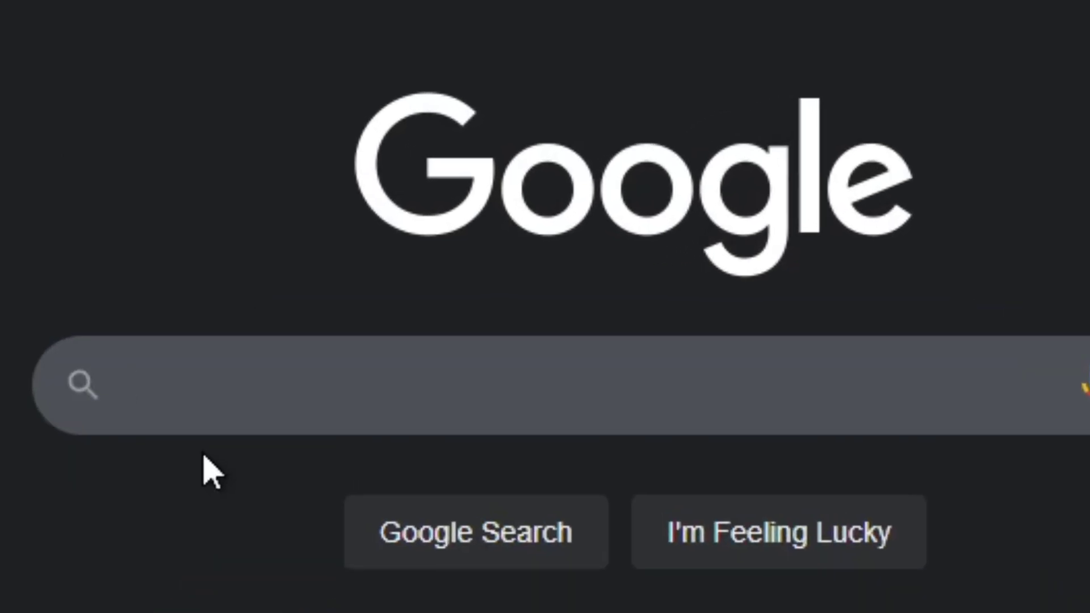
- Google 'Werwolv github', open his GitHub profile, glance at the Sponsor page, and return to the profile
click(368, 315)
text(Werwolv )
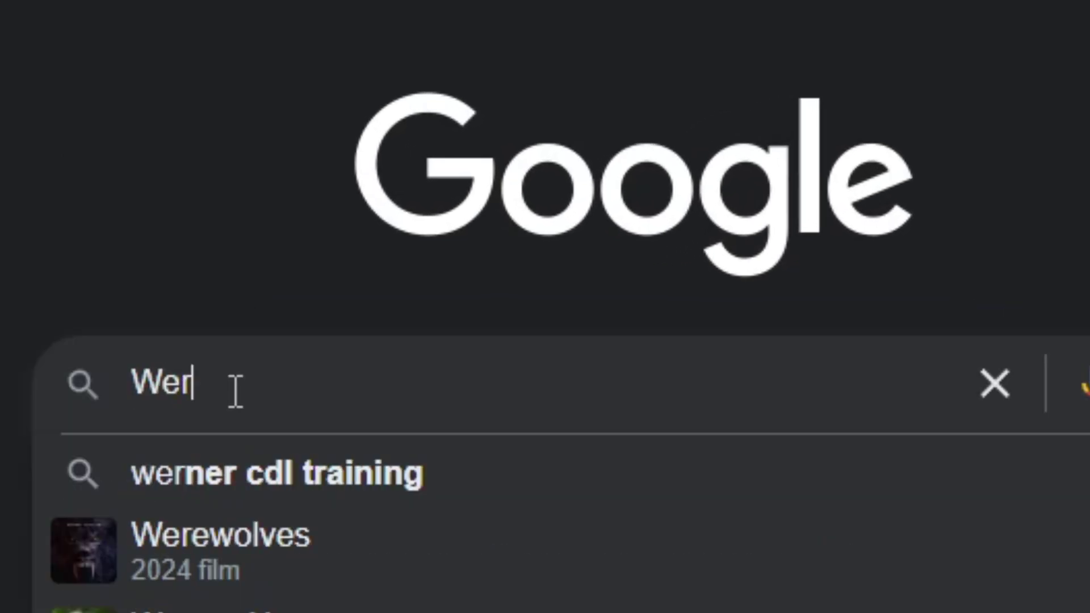
text(github)
key(Return)
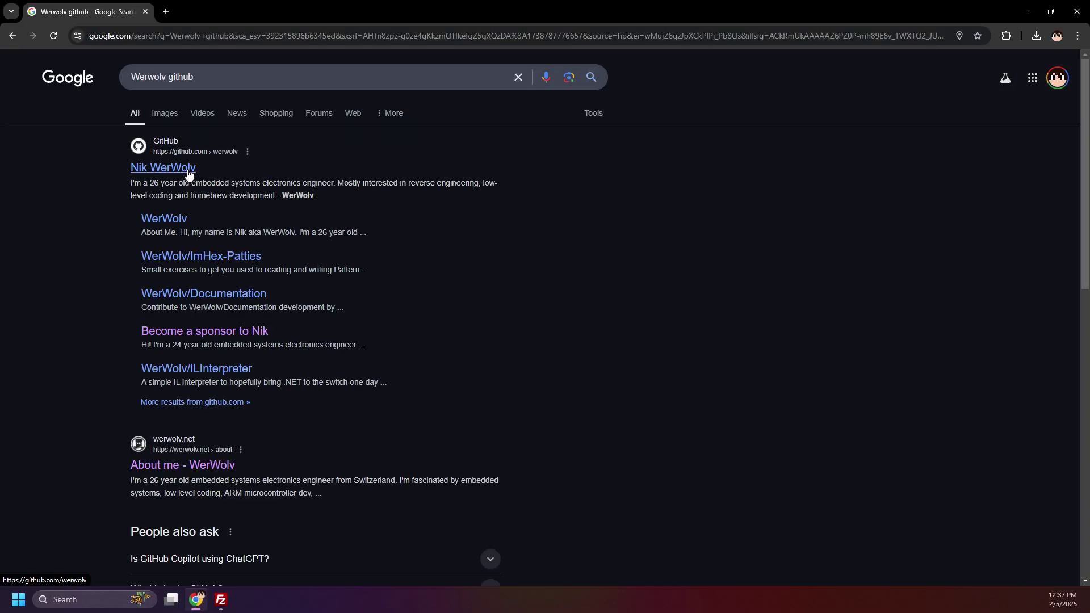
click(188, 172)
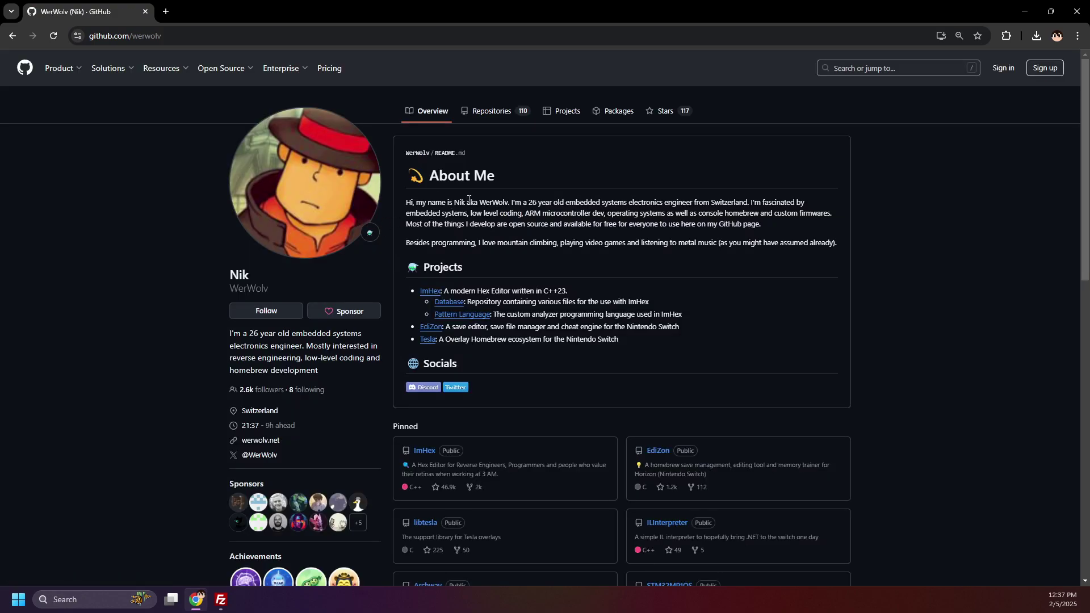
drag(480, 203, 503, 203)
click(343, 316)
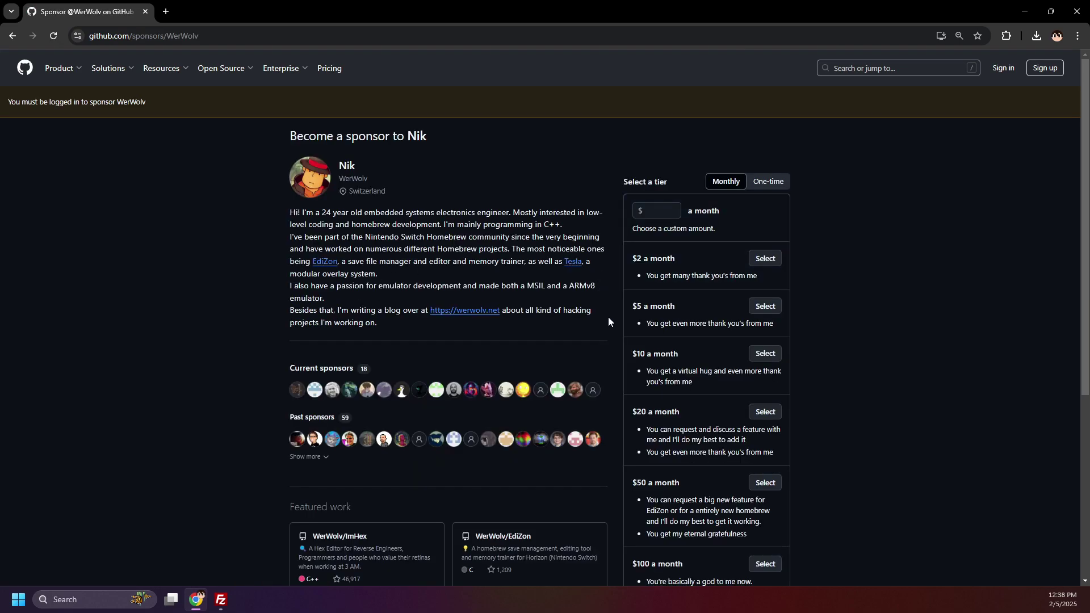
key(alt+Left)
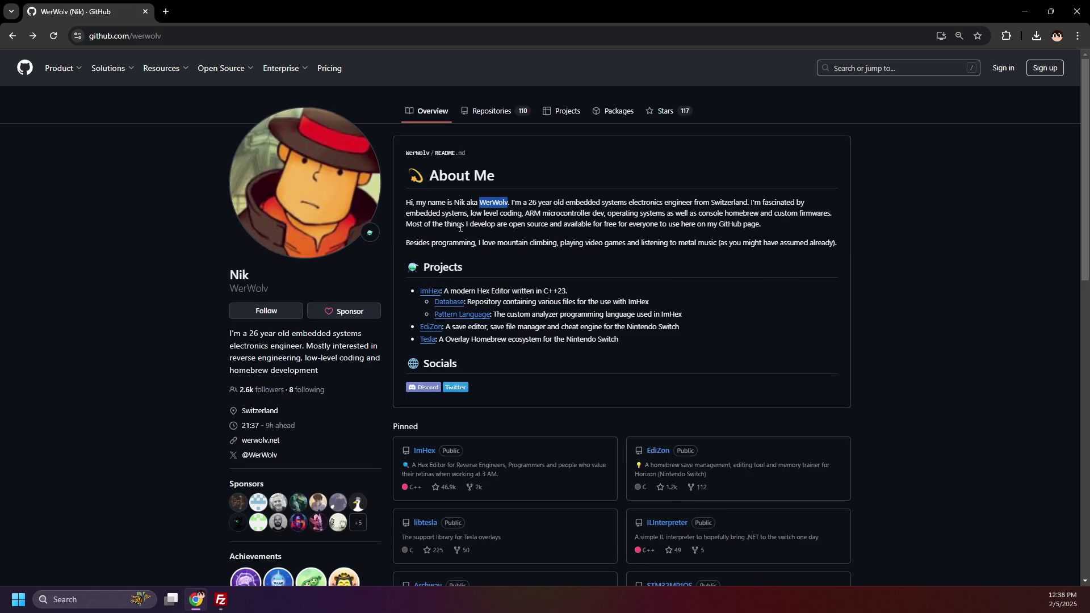
- Filter the developer's repositories by 'nx-ovl' and open the nx-ovlloader repository
click(498, 113)
click(499, 145)
text(nx-ovl)
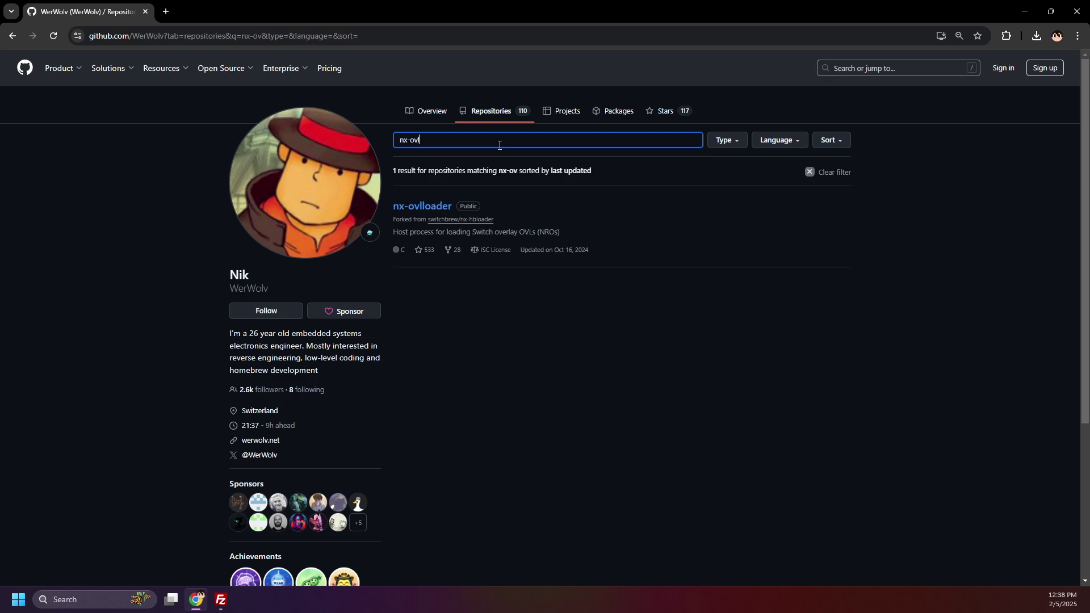
click(434, 205)
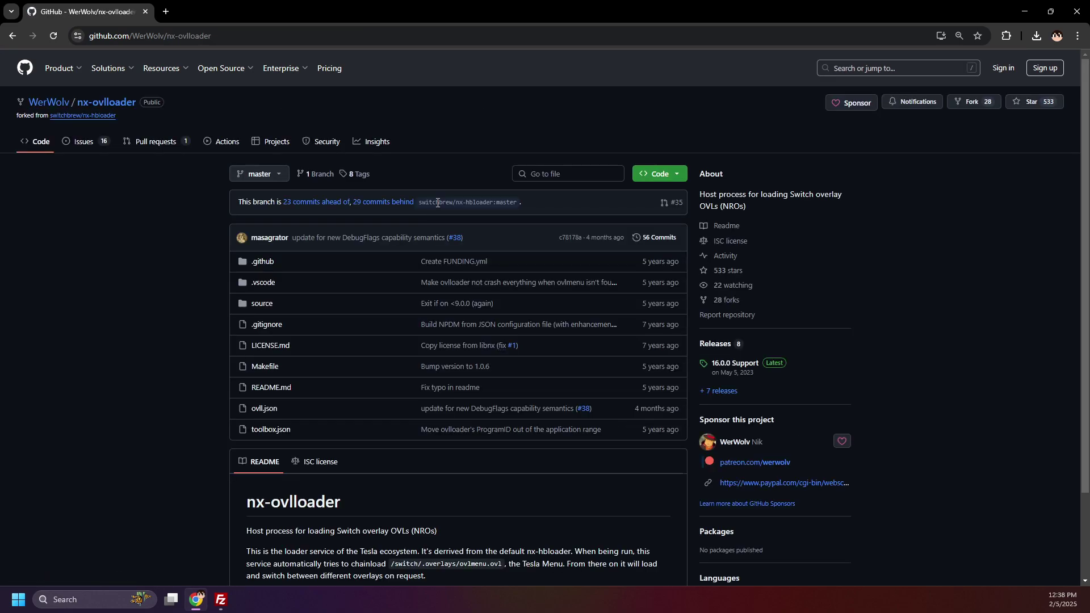
- Download nx-ovlloader.zip from the latest 16.0.0 Support v1.0.7 release
scroll(415, 283, down, 3)
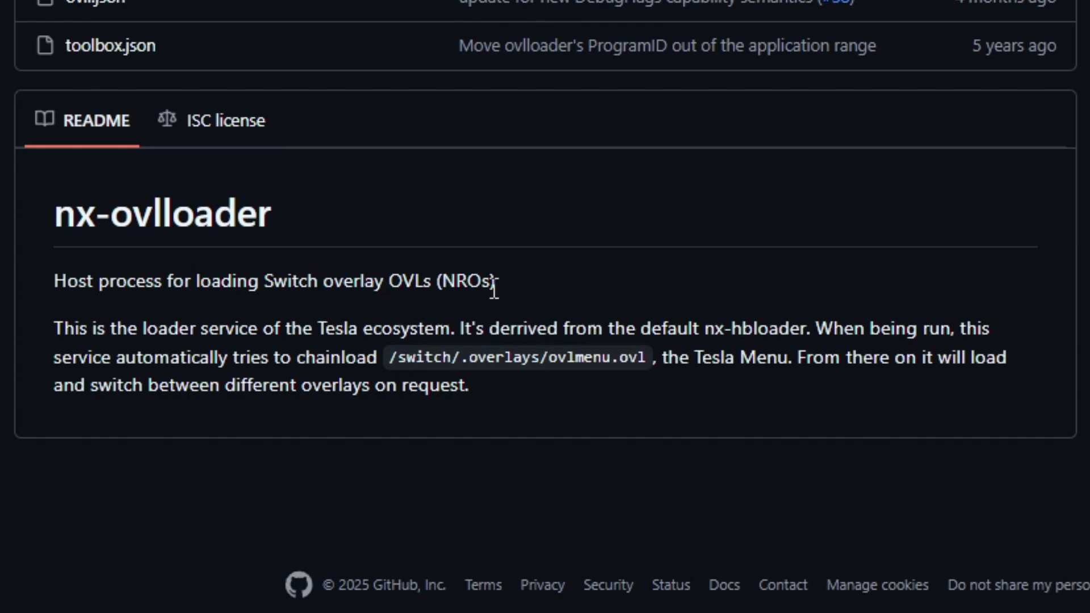
scroll(530, 414, up, 2)
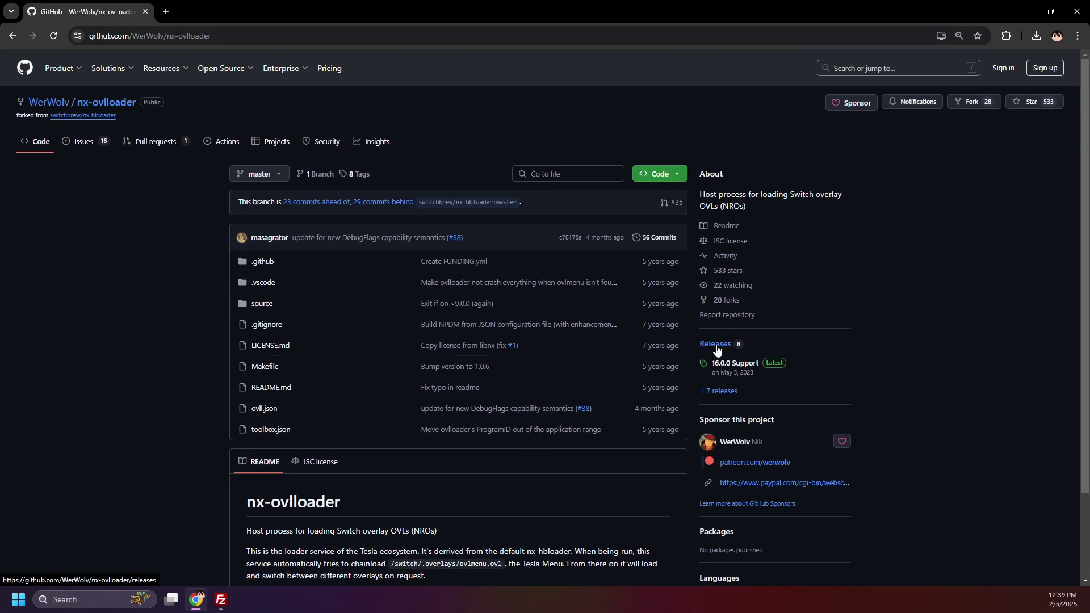
click(715, 344)
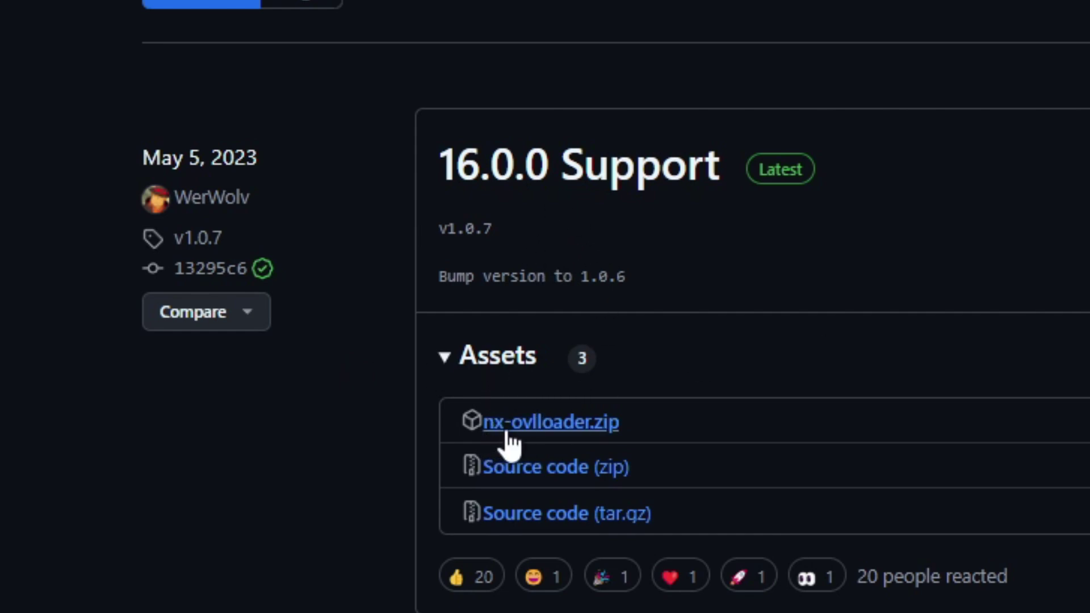
click(597, 431)
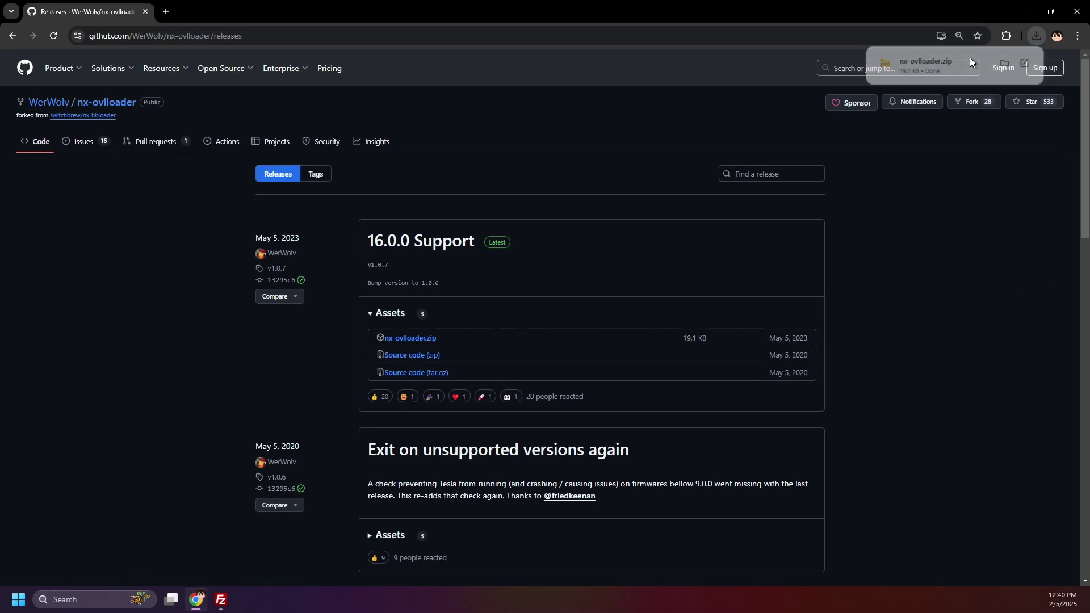
- Extract the downloaded nx-ovlloader.zip archive and close the archive window
click(663, 166)
click(723, 392)
click(934, 106)
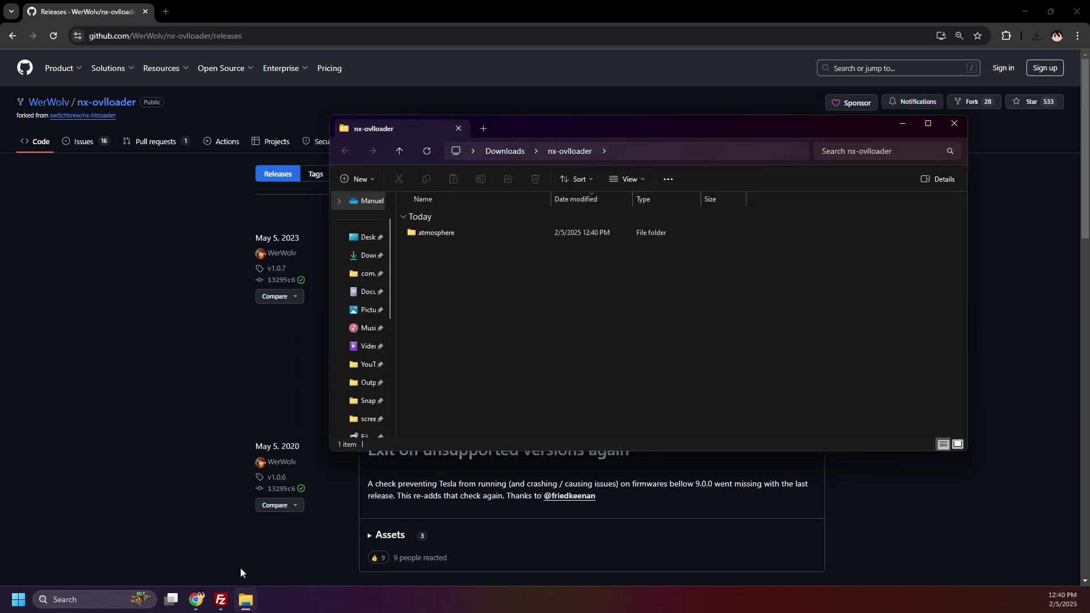
- Place FileZilla and Explorer side by side and upload the atmosphere folder to the SD root
click(221, 600)
drag(508, 100, 769, 135)
drag(543, 136, 362, 124)
drag(262, 235, 888, 456)
click(658, 235)
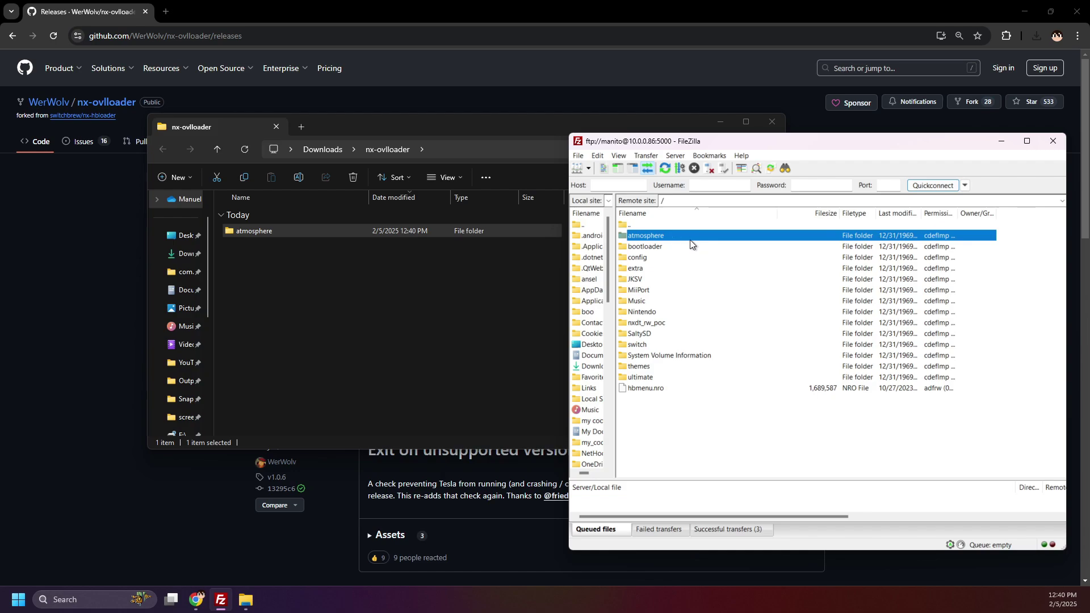
click(684, 420)
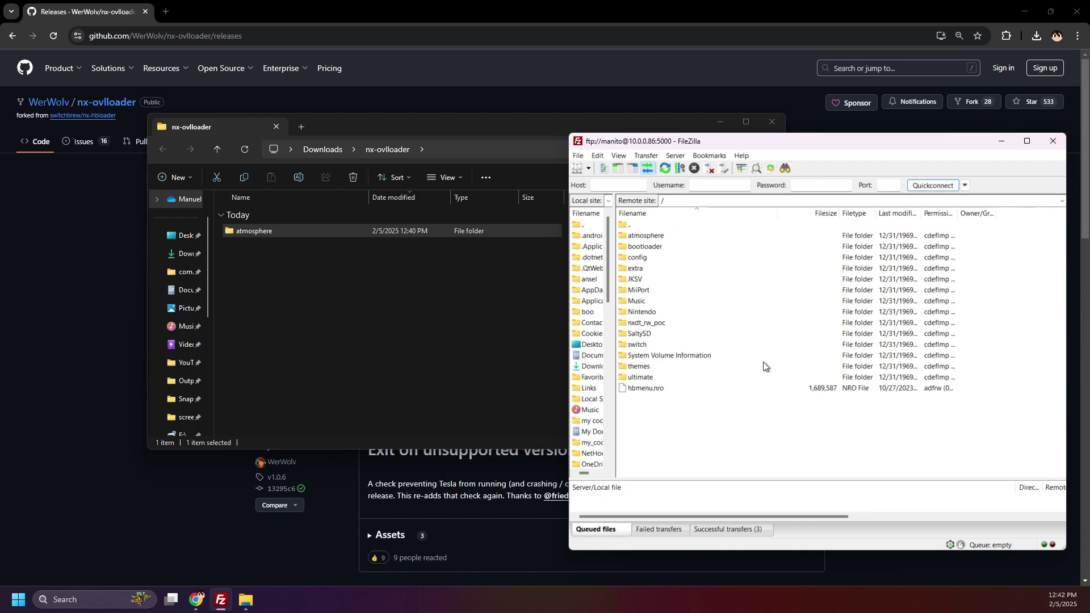
- Filter repositories by 'tesla' and download ovlmenu.zip from the Tesla-Menu v1.2.3 release
click(63, 257)
key(alt+Left)
key(alt+Left)
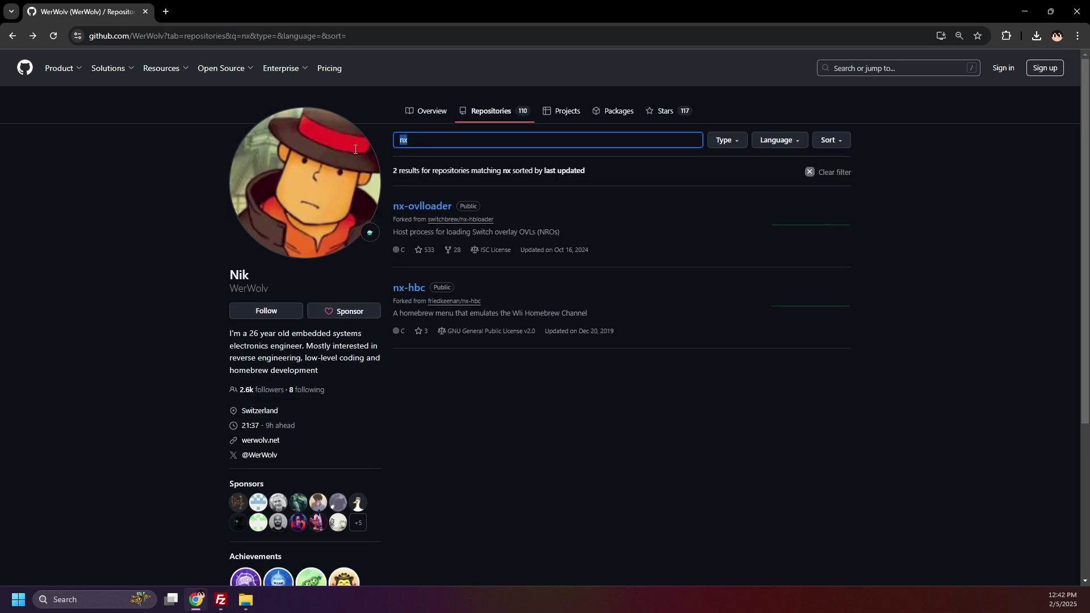
text(tesla)
key(ctrl+j)
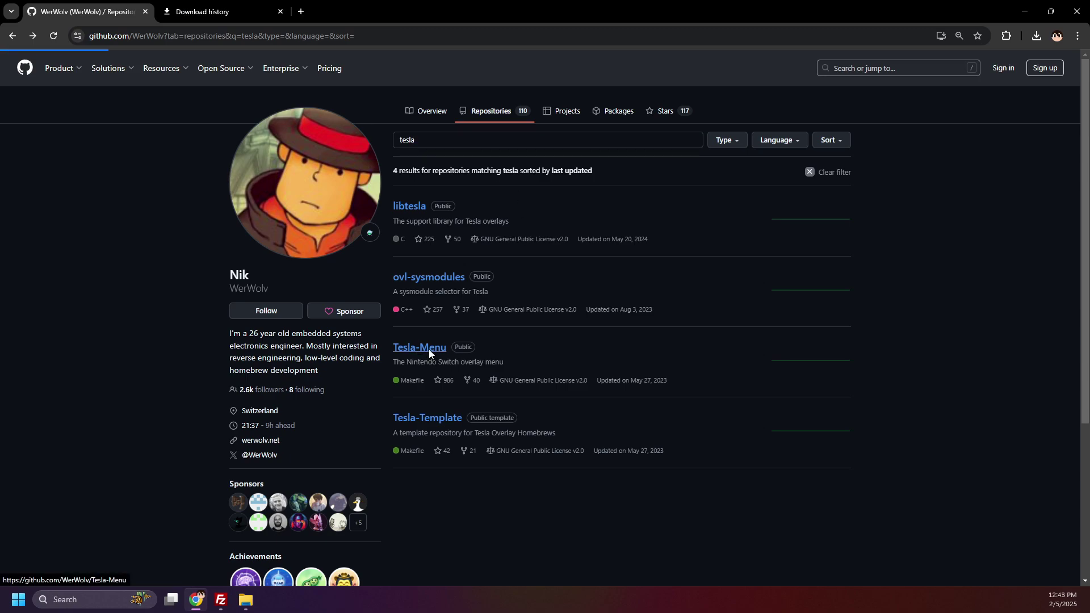
click(721, 322)
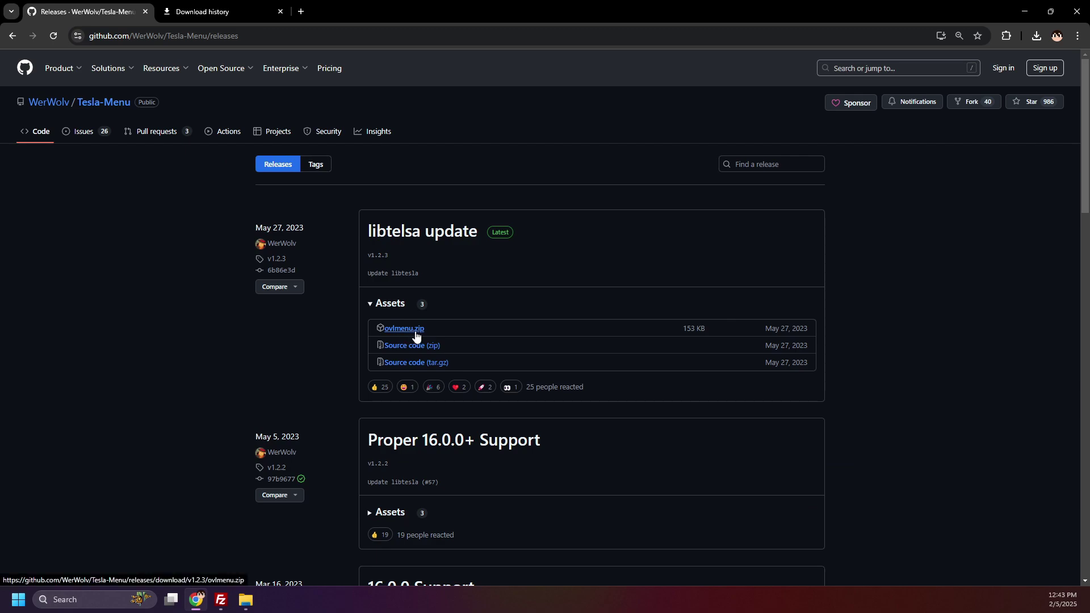
click(416, 336)
- Extract ovlmenu.zip, close the zip window, and select the extracted switch folder
click(943, 73)
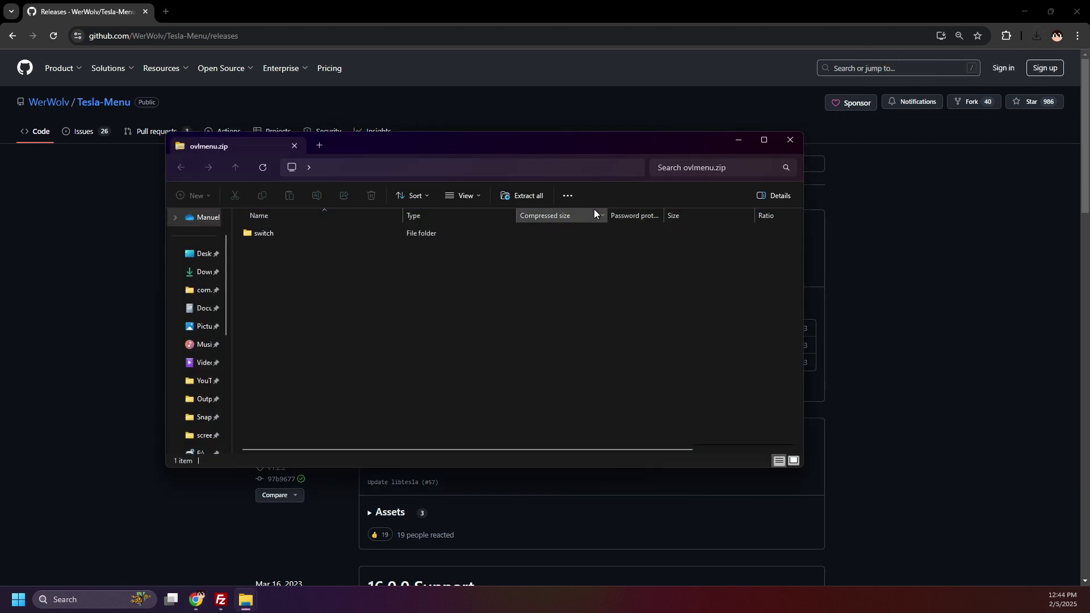
click(520, 195)
click(613, 419)
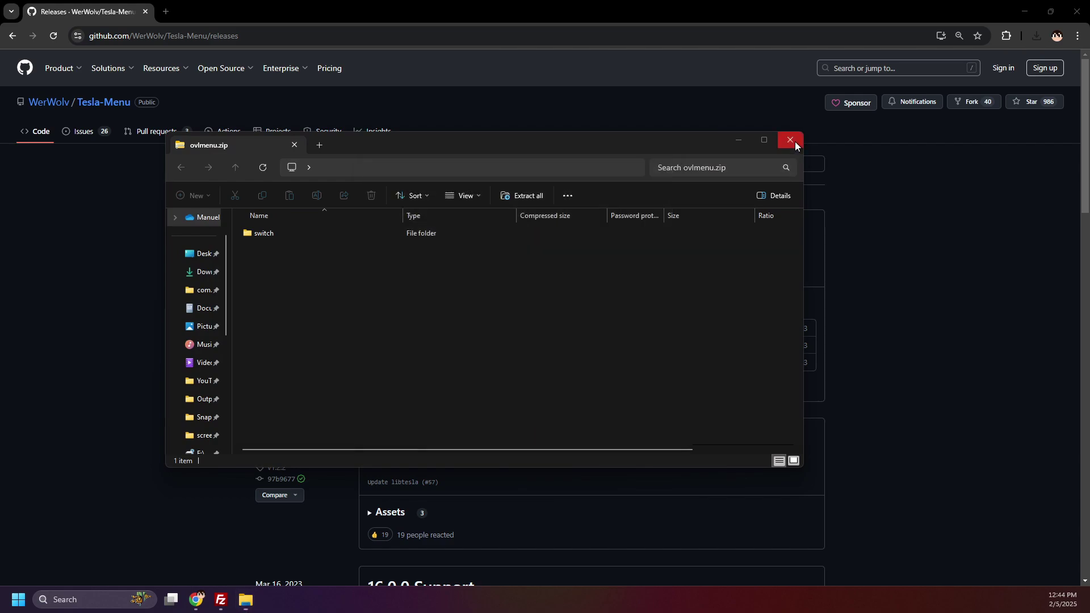
click(790, 141)
click(278, 268)
- Upload the switch folder to the SD root, close Explorer, and go back to Tesla-Menu in Chrome
drag(278, 272, 694, 428)
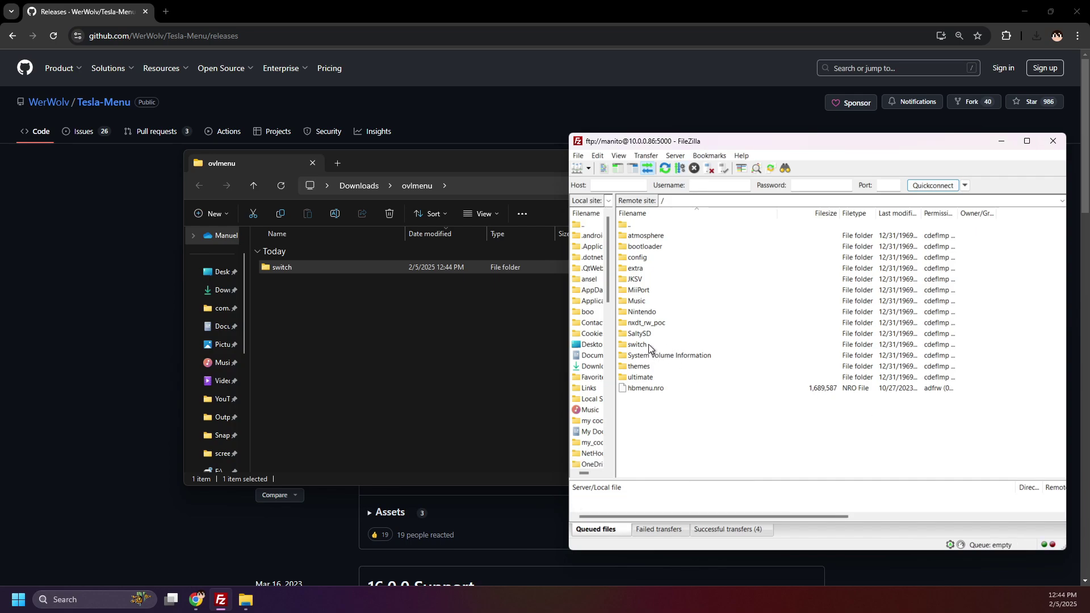
click(495, 358)
click(815, 164)
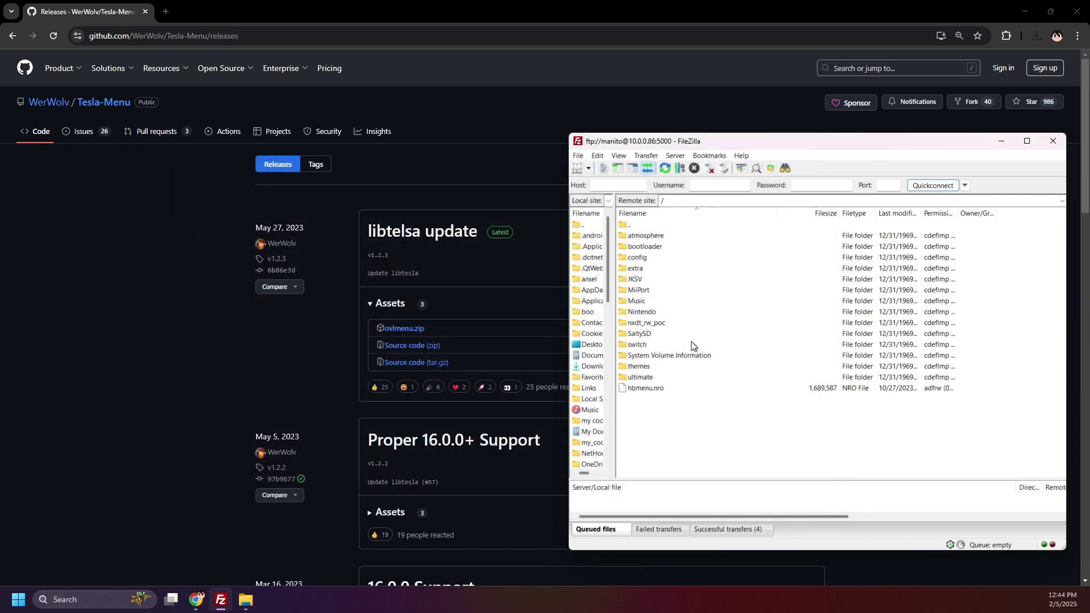
click(209, 201)
key(alt+Left)
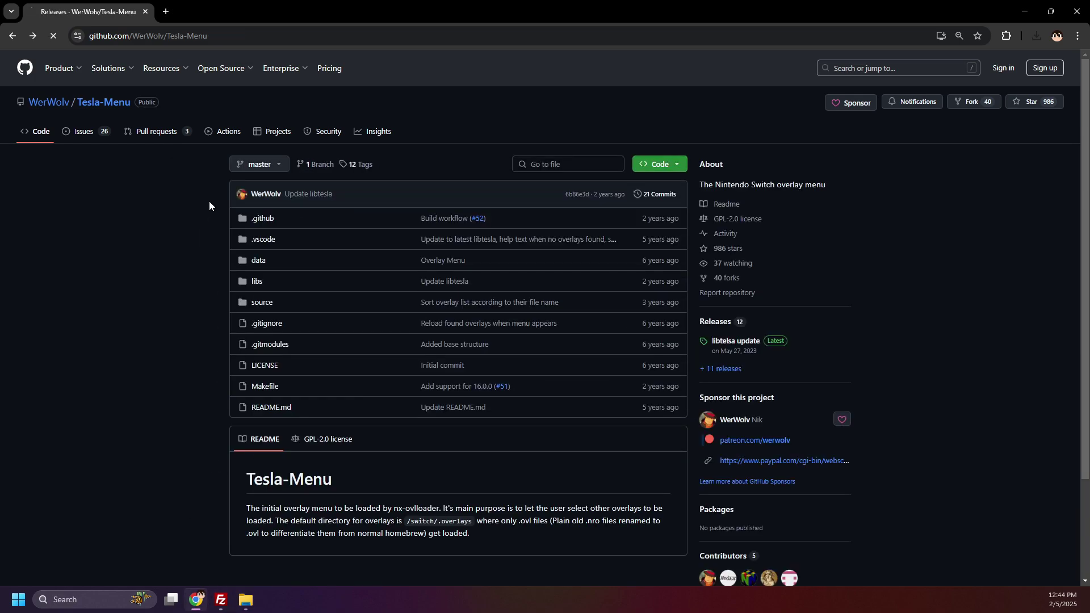
- Return to the tesla repository list and download ovlSysmodules.ovl from the ovl-sysmodules releases
key(alt+Left)
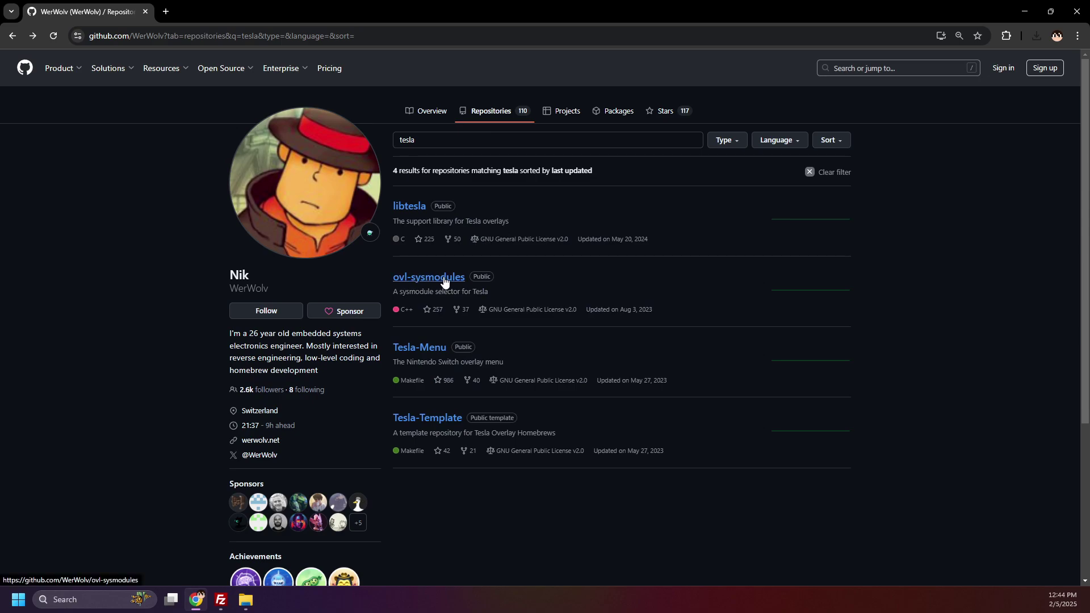
scroll(435, 315, down, 2)
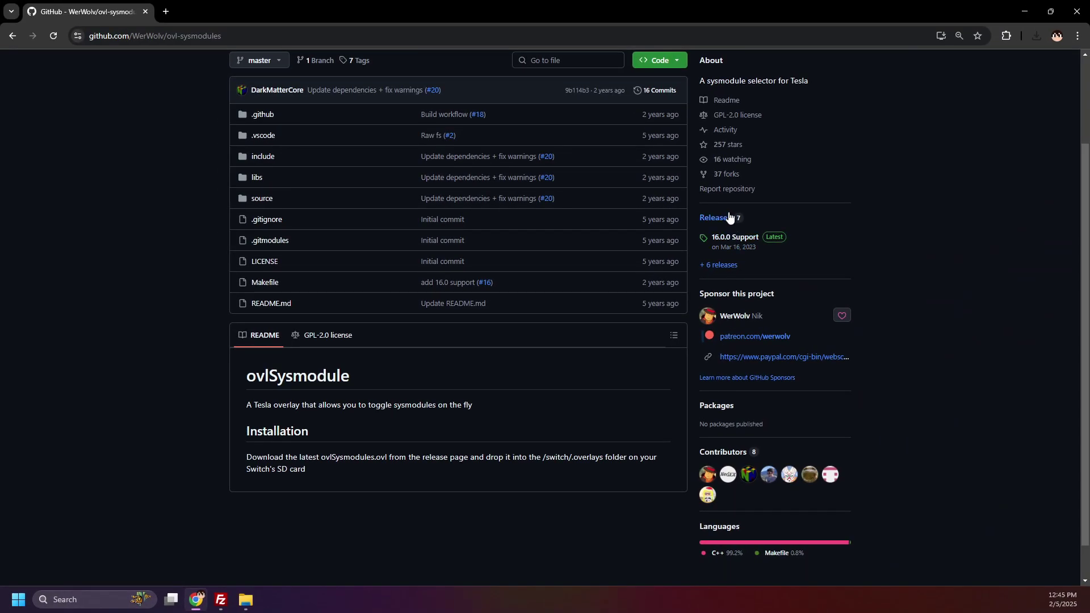
click(719, 219)
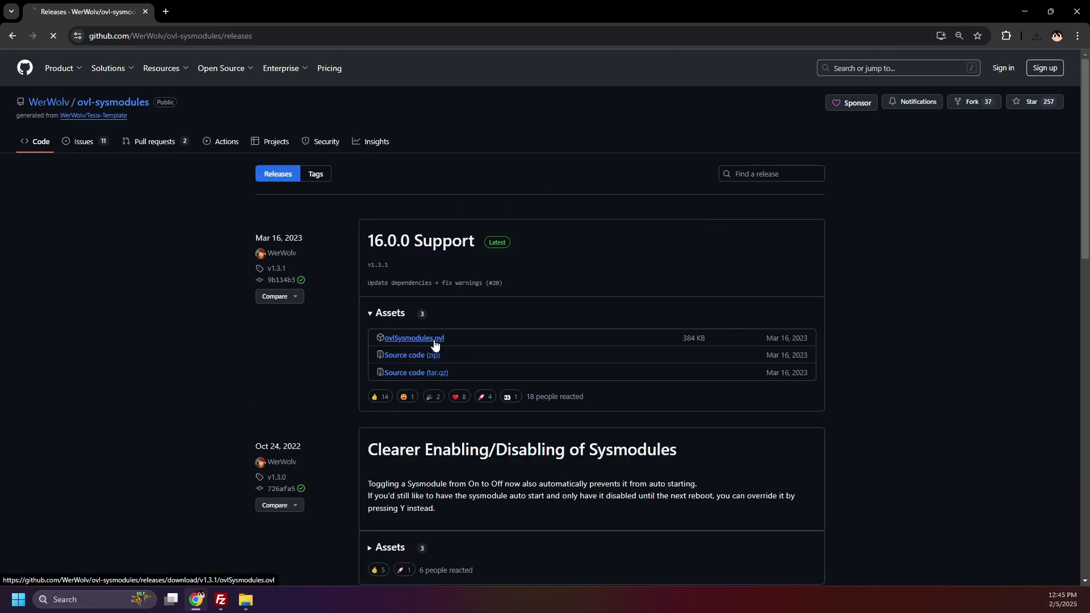
key(alt+Tab)
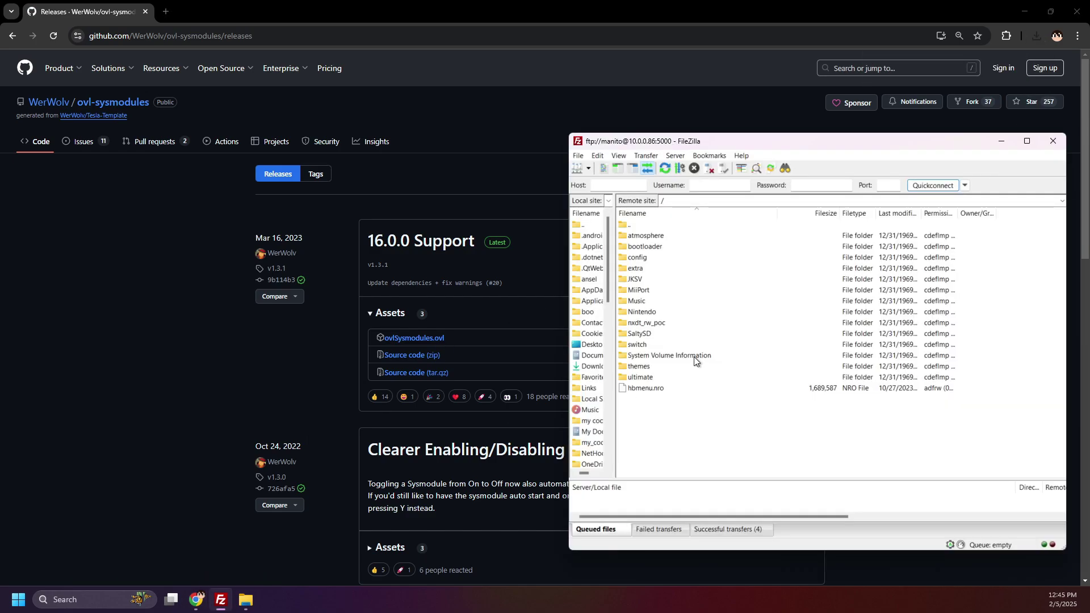
- Open the /switch/.overlays folder in FileZilla's remote pane
double_click(638, 344)
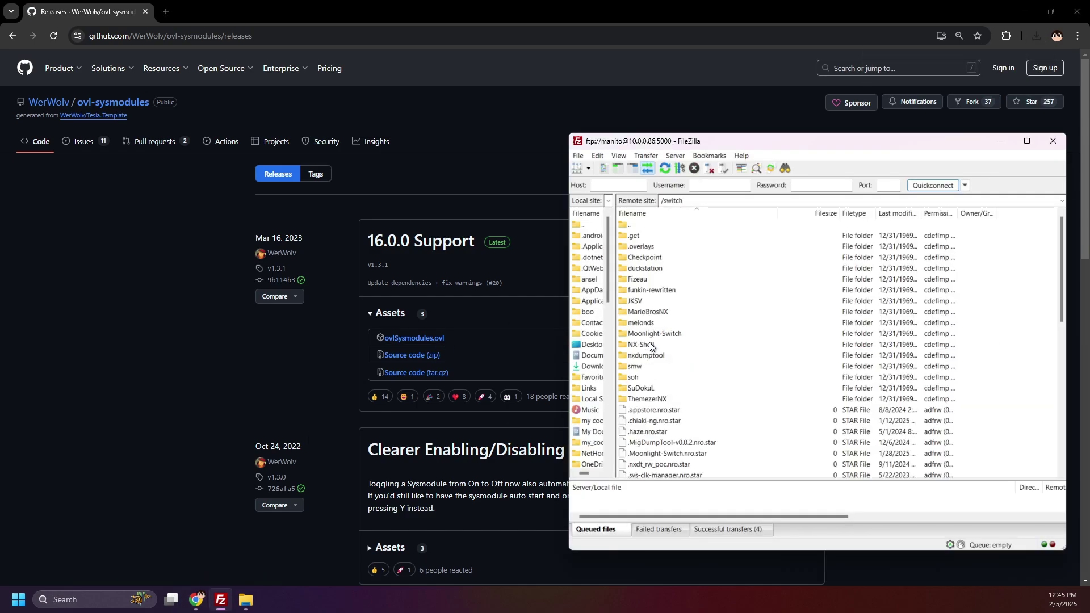
click(644, 249)
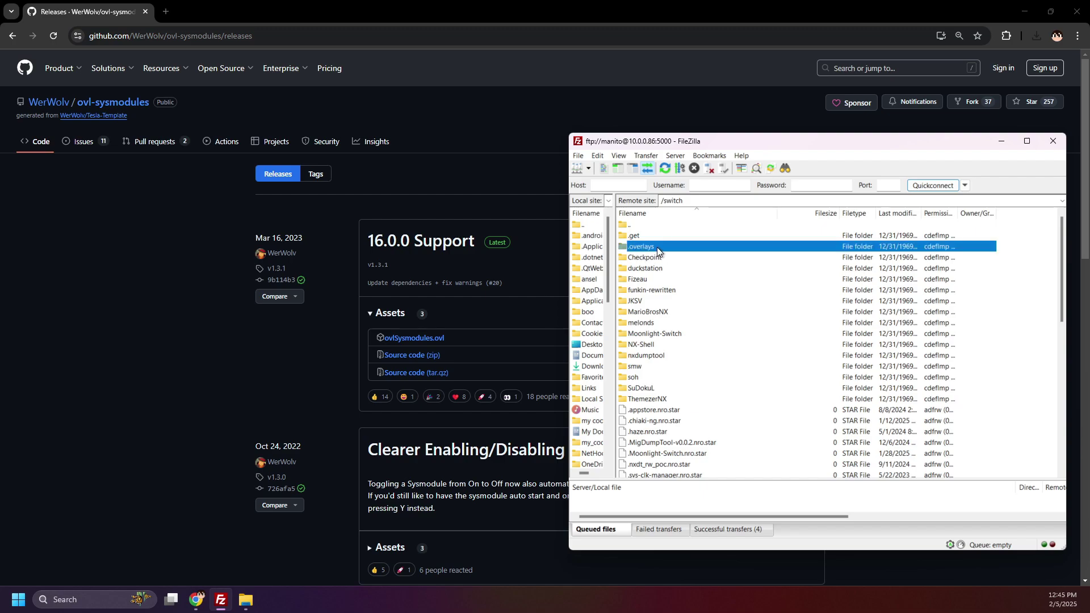
double_click(658, 251)
- Drag ovlSysmodules.ovl from Chrome's downloads into the remote .overlays folder
drag(709, 141, 460, 149)
mouse_move(435, 320)
mouse_down()
mouse_move(399, 257)
mouse_move(431, 323)
mouse_up()
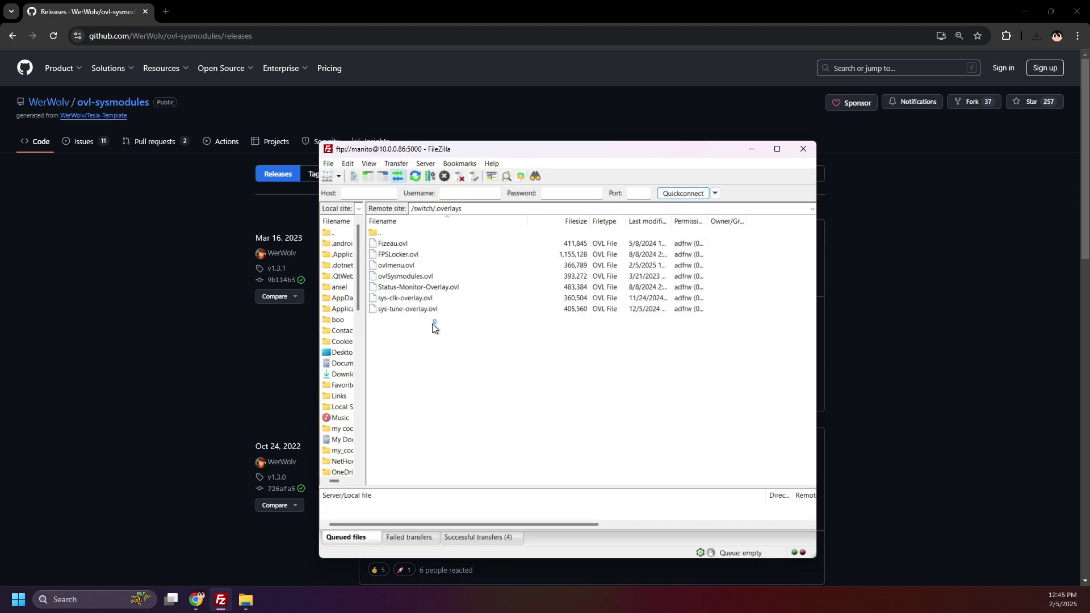
click(1036, 35)
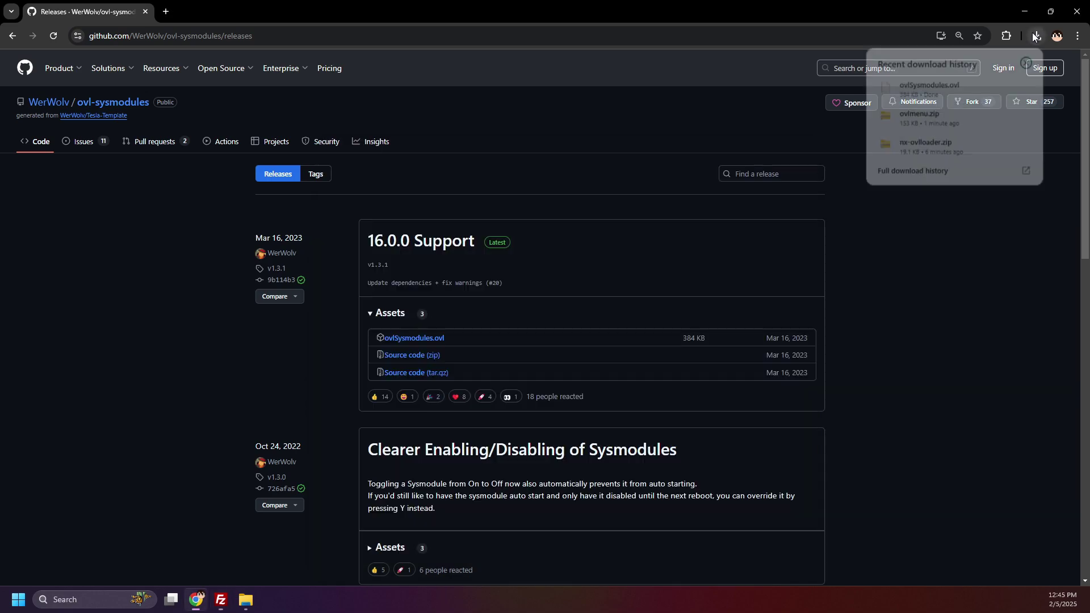
drag(928, 86, 937, 98)
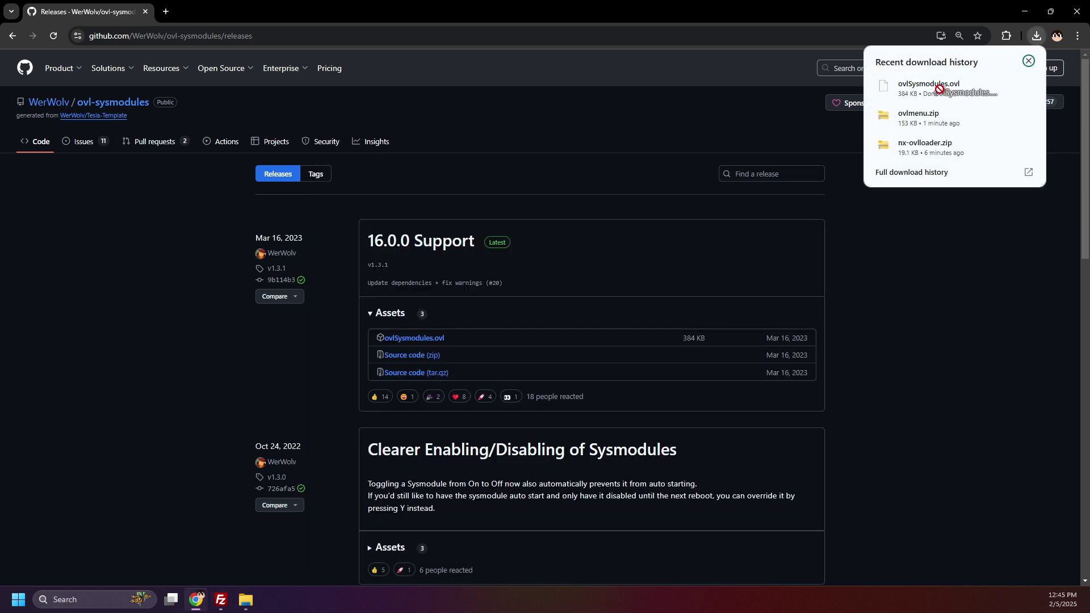
drag(219, 594, 225, 588)
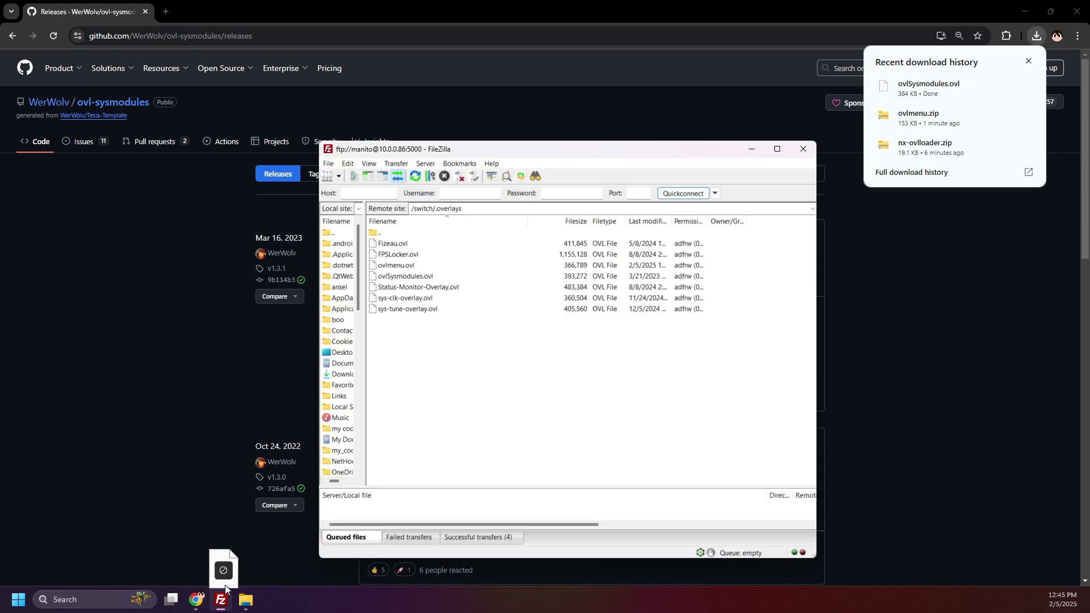
mouse_move(435, 338)
mouse_down()
mouse_move(434, 326)
mouse_move(437, 335)
mouse_up()
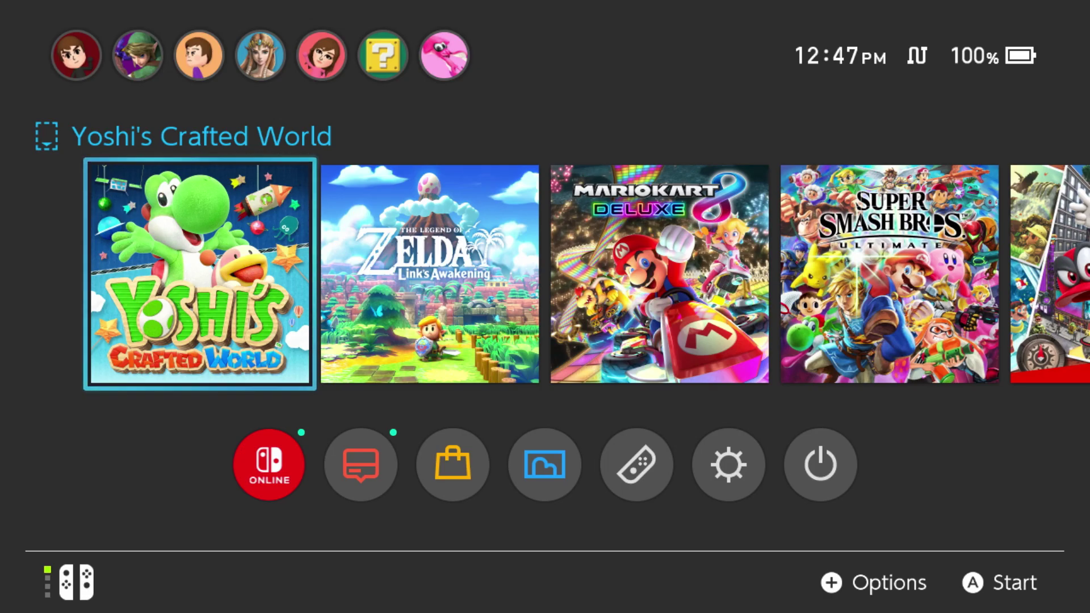
- Restart the Switch via the power button's Power Options menu
key(XF86PowerOff)
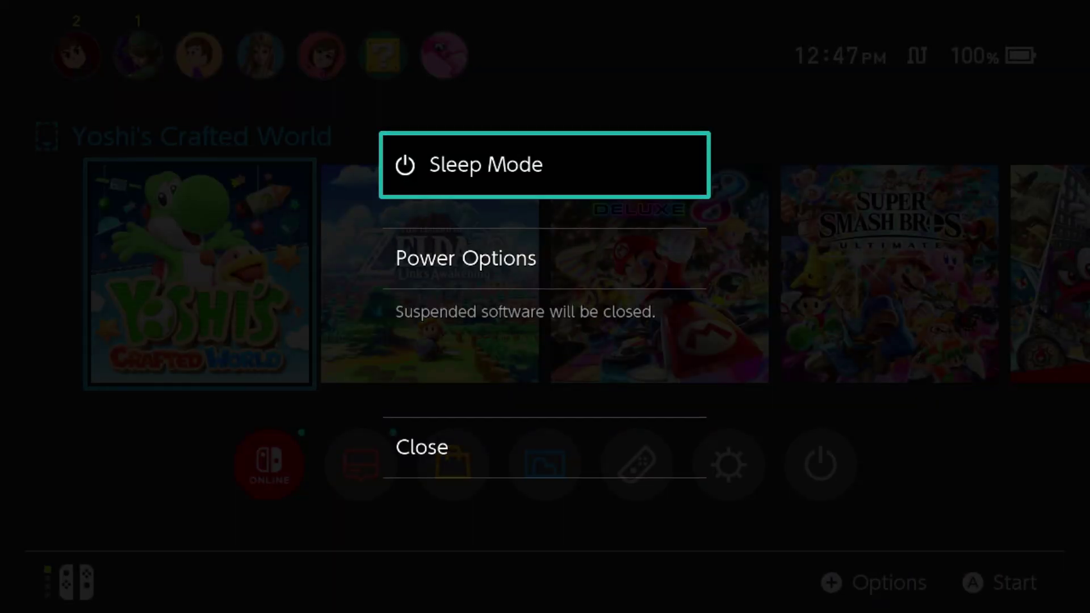
key(Down)
key(Return)
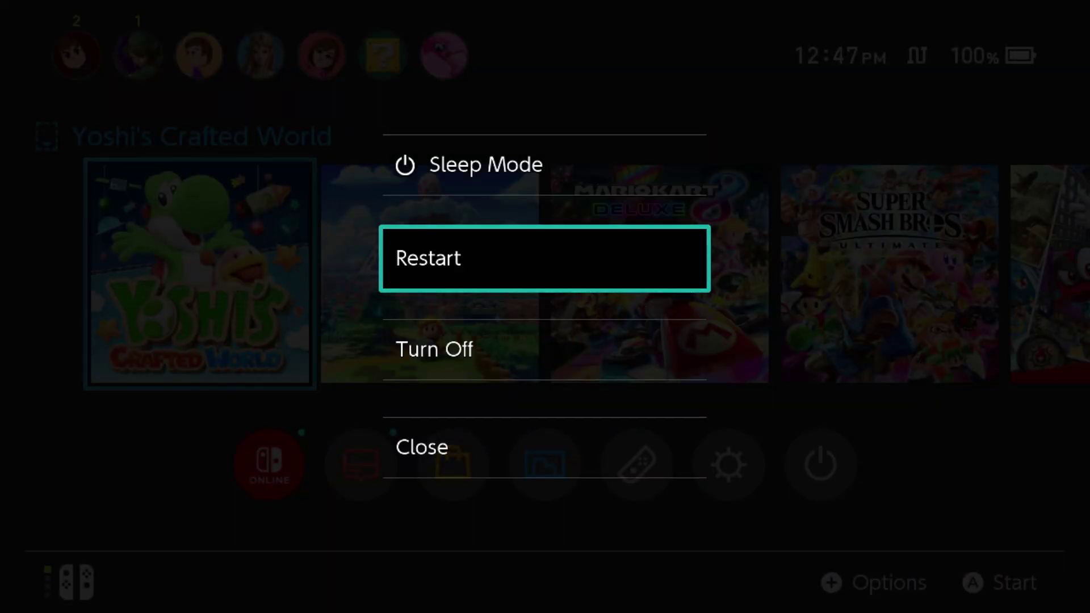
key(Return)
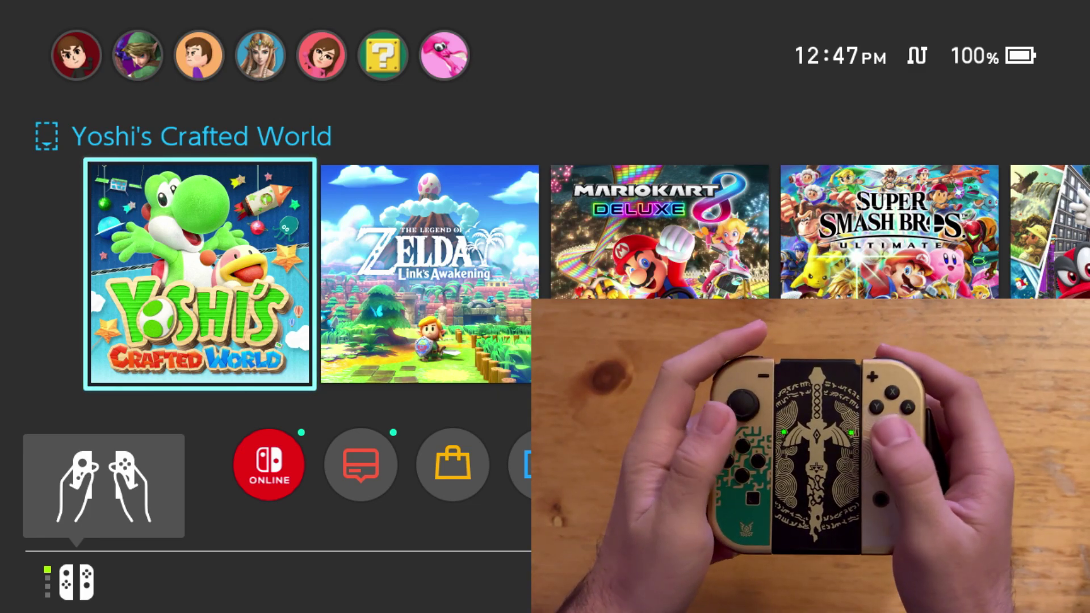
key(Down)
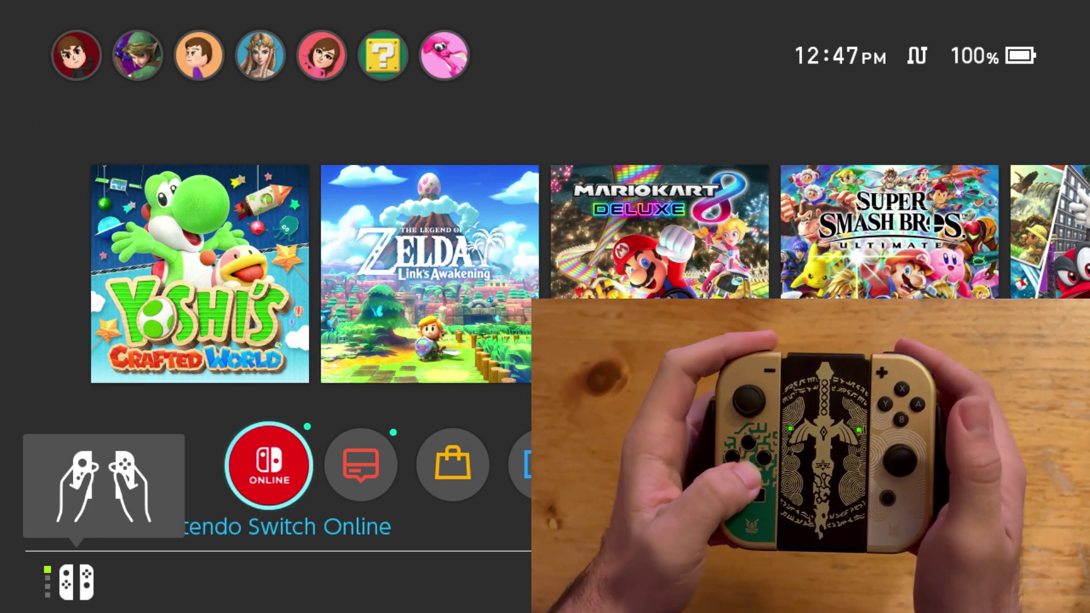
key(Down)
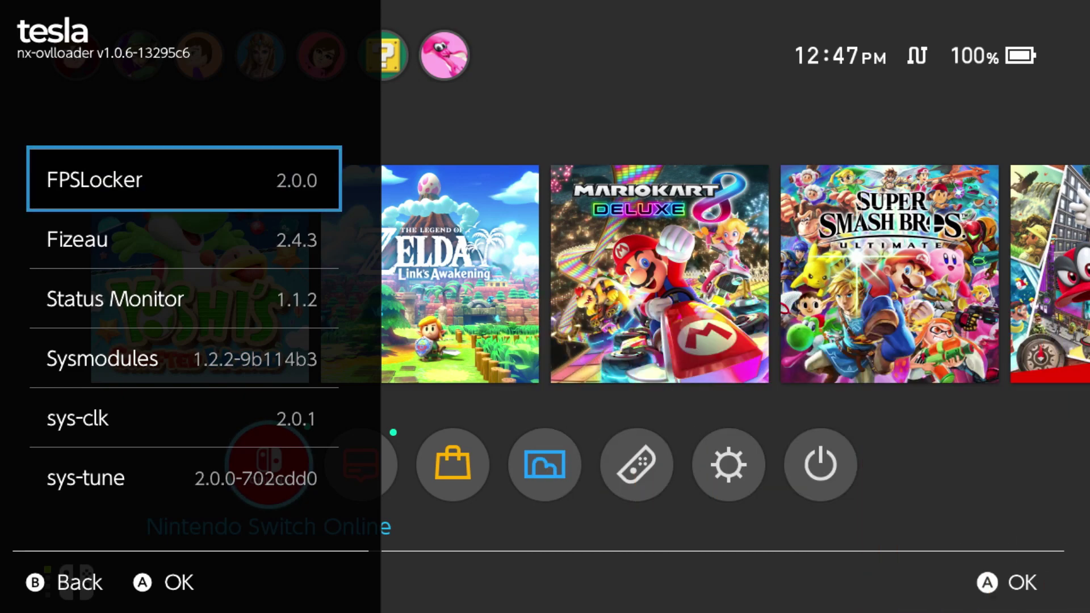
key(Down)
key(Down)
key(Down)
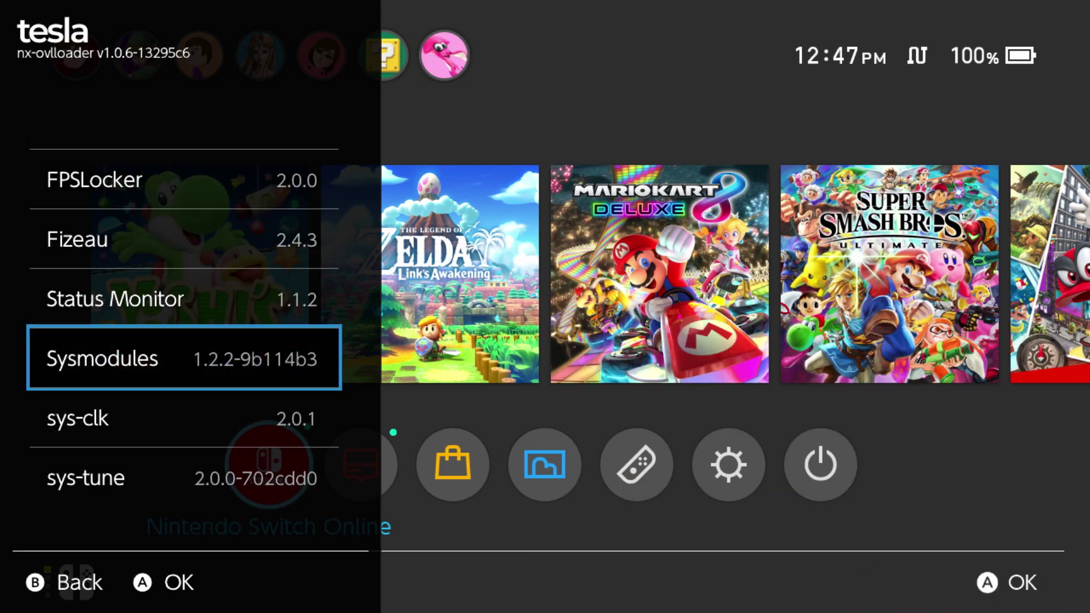
key(Up)
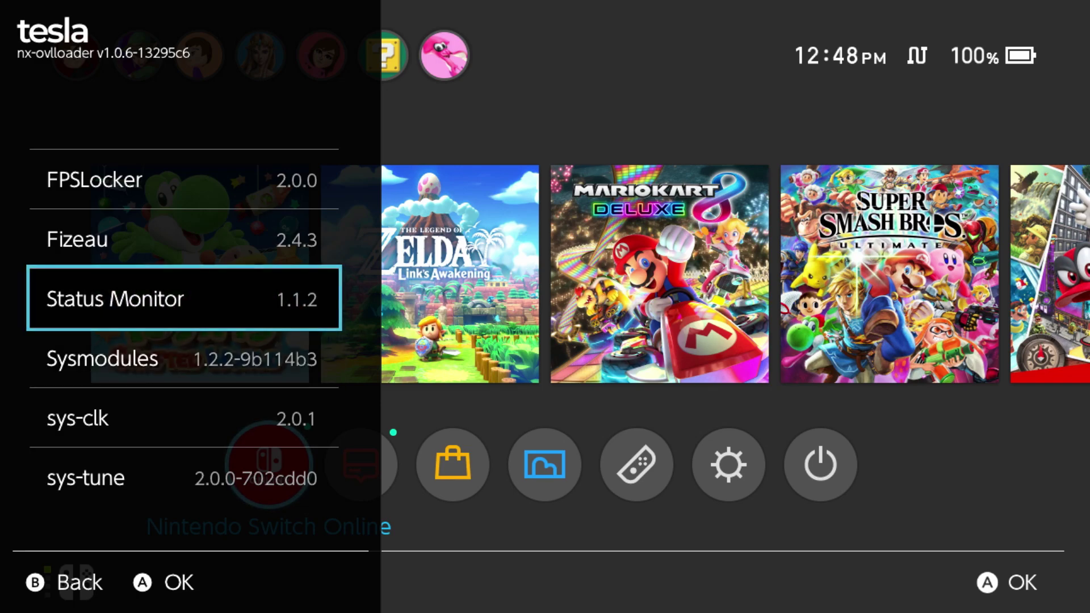
key(Escape)
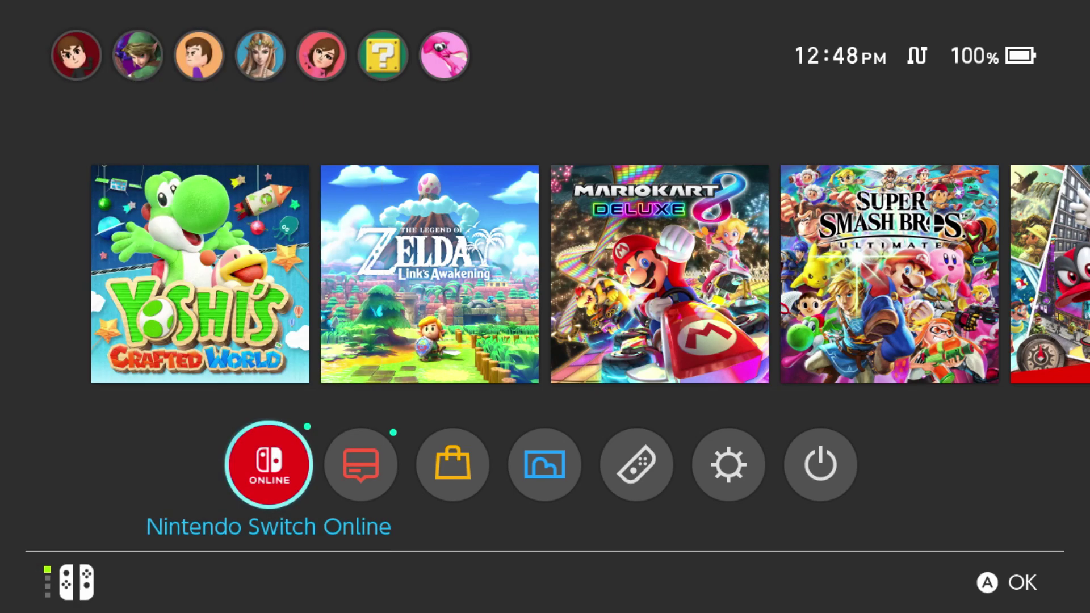
- Open Adjust Screen Size under TV Settings in System Settings
key(Right)
key(Right)
key(Right)
key(Right)
key(Right)
key(Right)
key(Left)
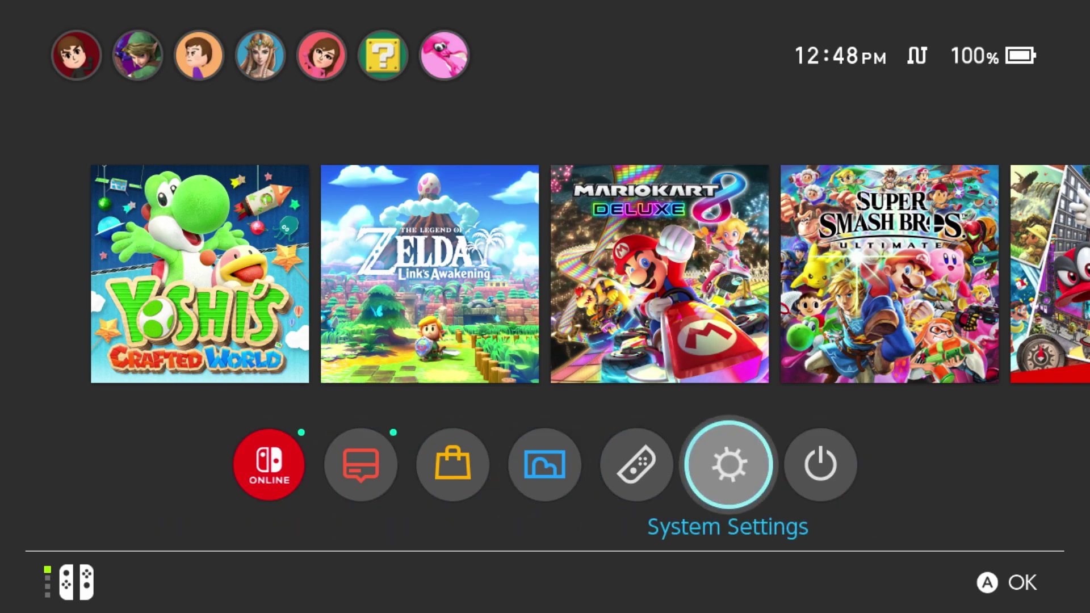
key(Return)
key(Down)
key(Down)
key(Down)
key(Down)
key(Down)
key(Down)
key(Down)
key(Down)
key(Down)
key(Down)
key(Down)
key(Down)
key(Down)
key(Right)
key(Down)
key(Down)
key(Return)
- Set the screen size to 100% and return to the Home menu
key(Down)
key(Down)
key(Down)
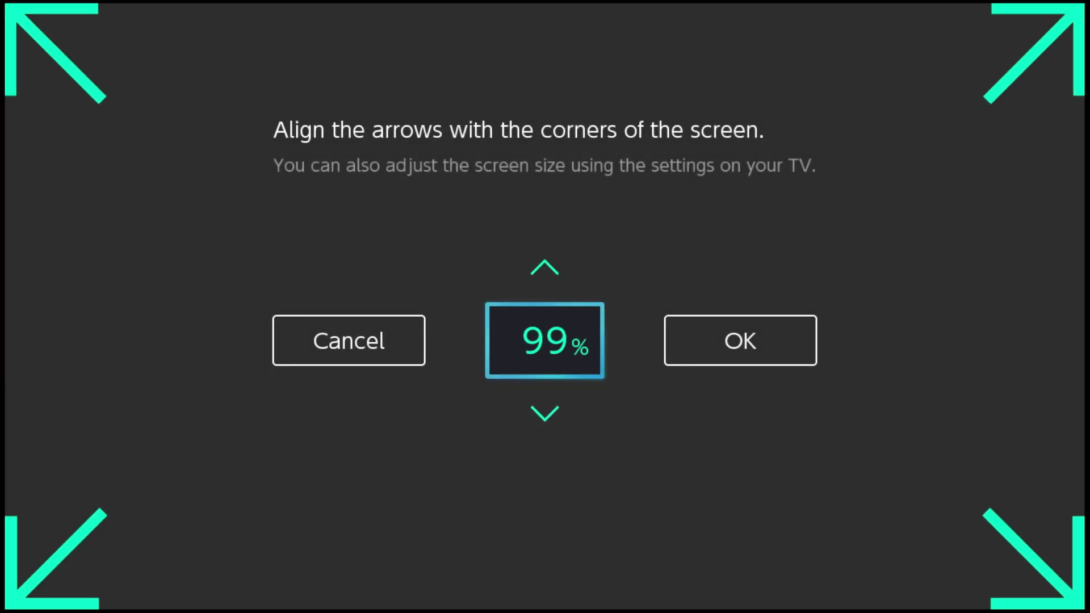
key(Down)
key(Up)
key(Up)
key(Up)
key(Up)
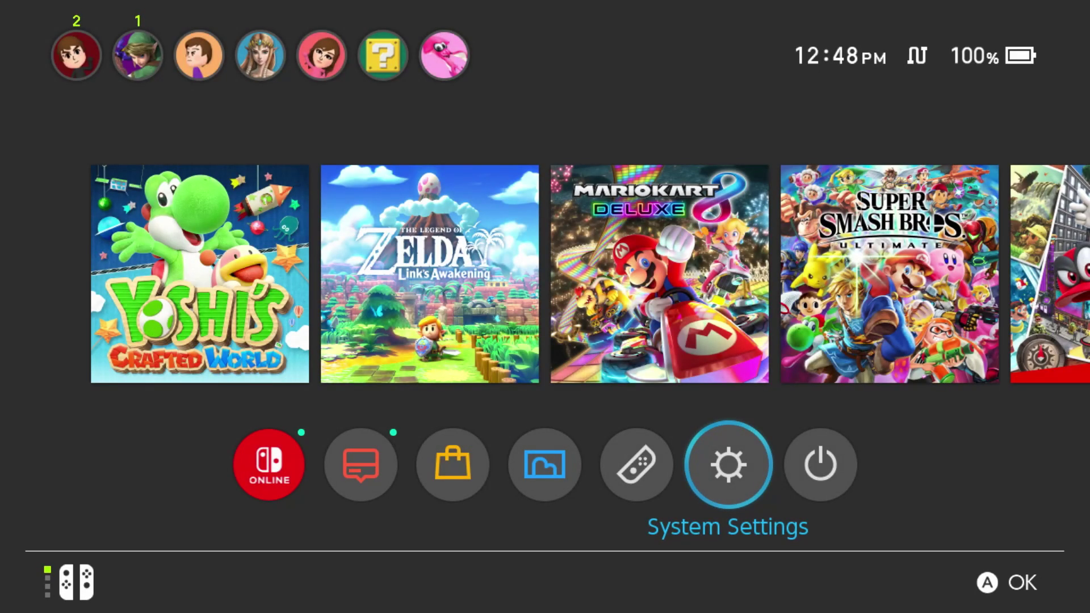
key(l+Down)
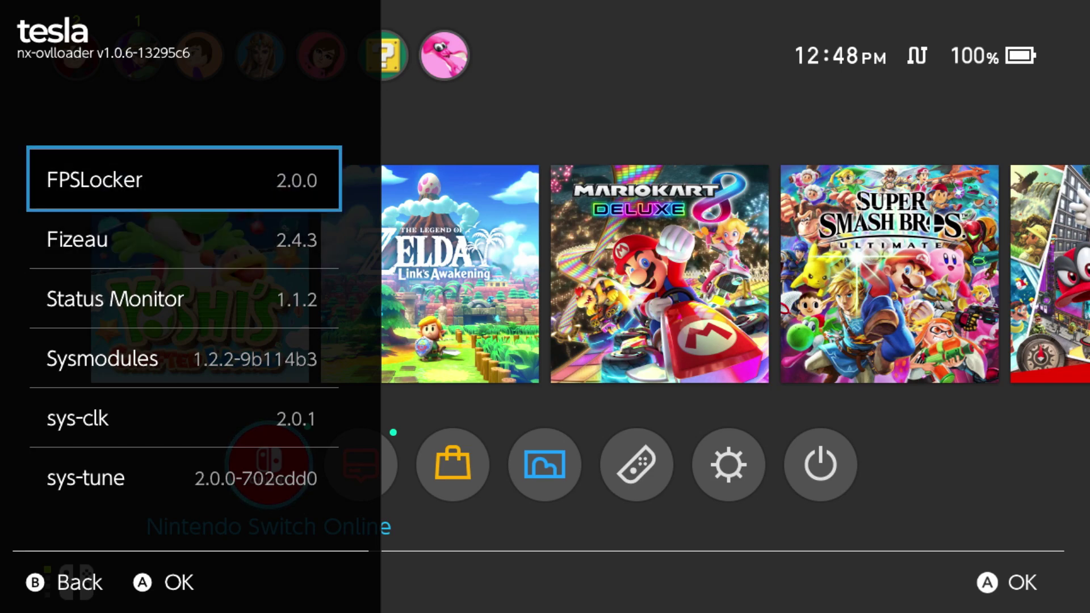
- Browse the Tesla overlay list past Fizeau and sys-clk, then try the sys-tune overlay
key(Down)
key(Down)
key(Down)
key(Down)
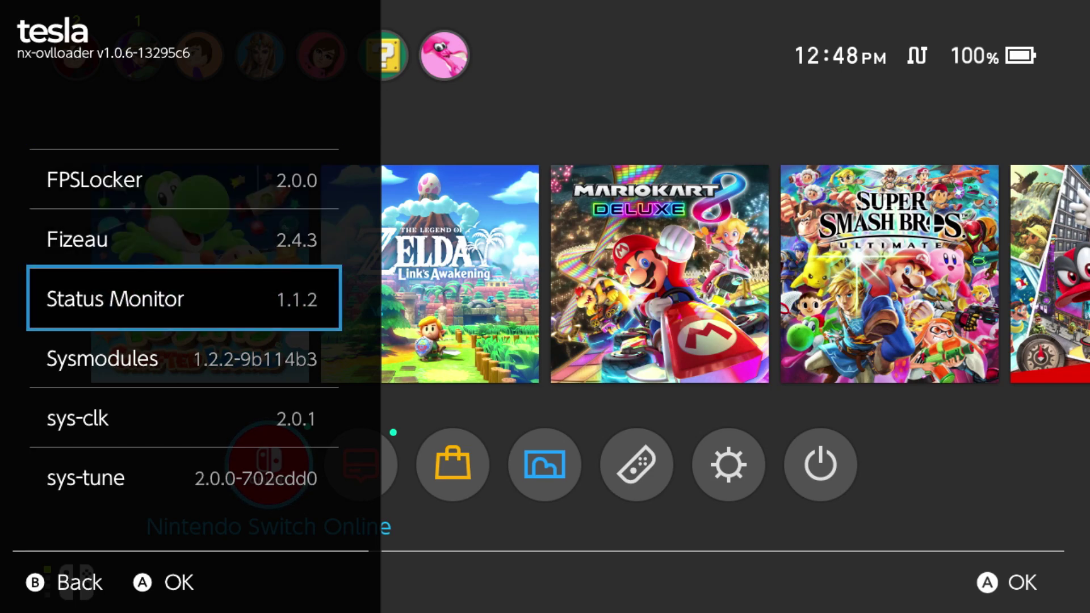
key(Down)
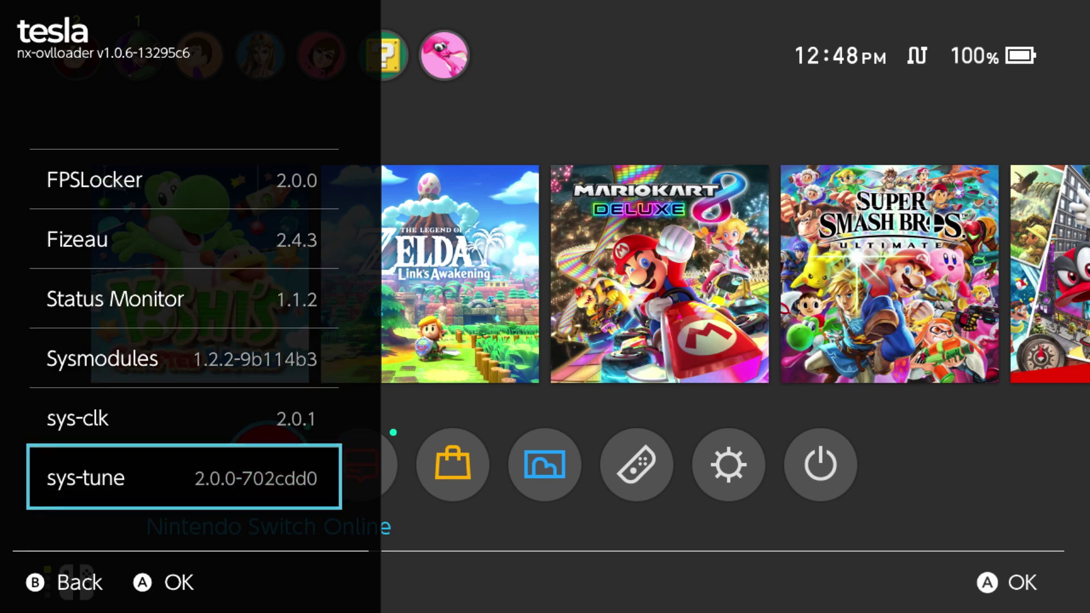
key(Up)
key(Up)
key(Down)
key(Escape)
key(Return)
key(Escape)
- Try the FPSLocker and Fizeau overlays in turn, then open the Sysmodules overlay
key(Return)
key(Return)
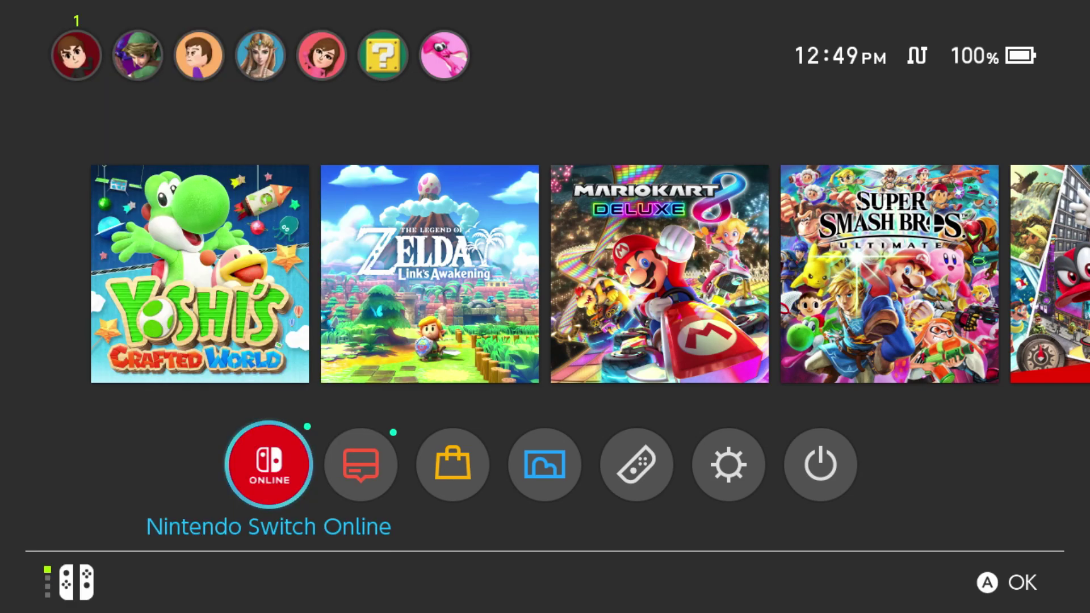
key(Escape)
key(Down)
key(Return)
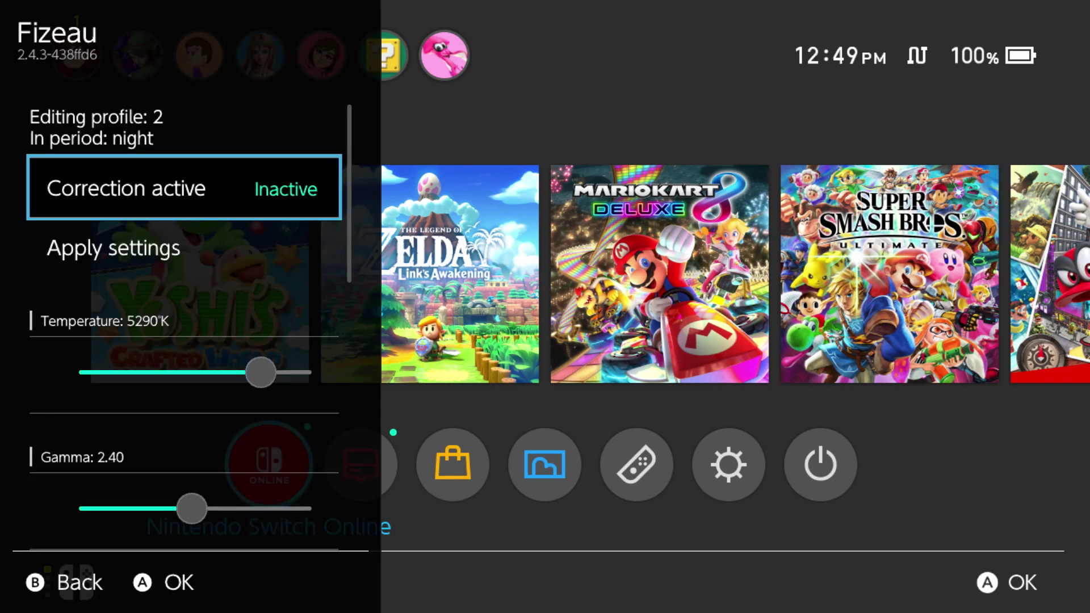
key(Escape)
key(Down)
key(Down)
key(Down)
key(Up)
key(Return)
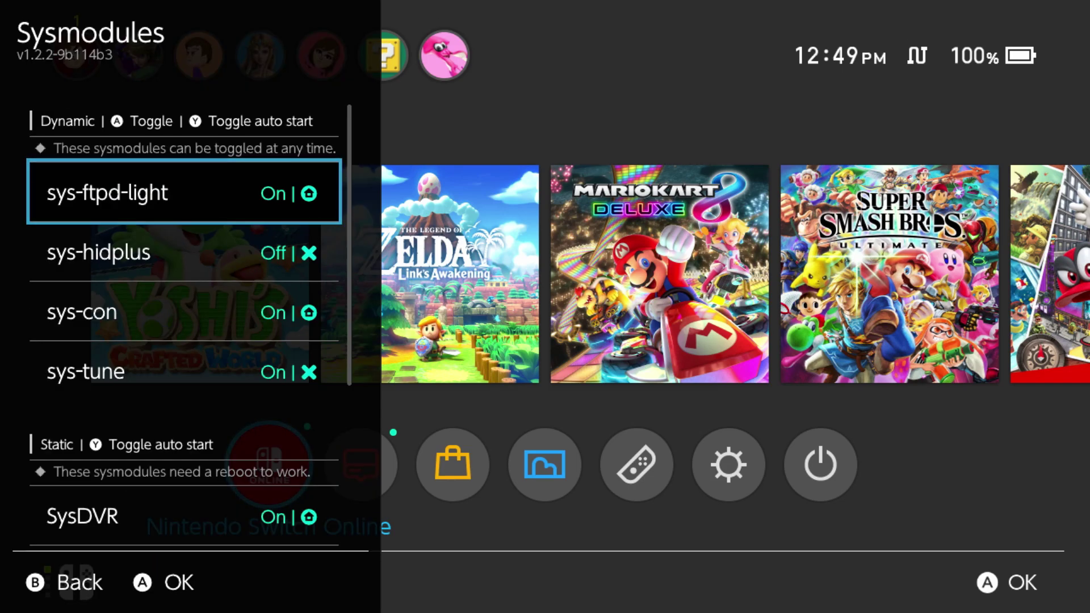
- Switch sys-con and sys-tune to Off in the Sysmodules list, keeping sys-ftpd-light and SysDVR on
key(Down)
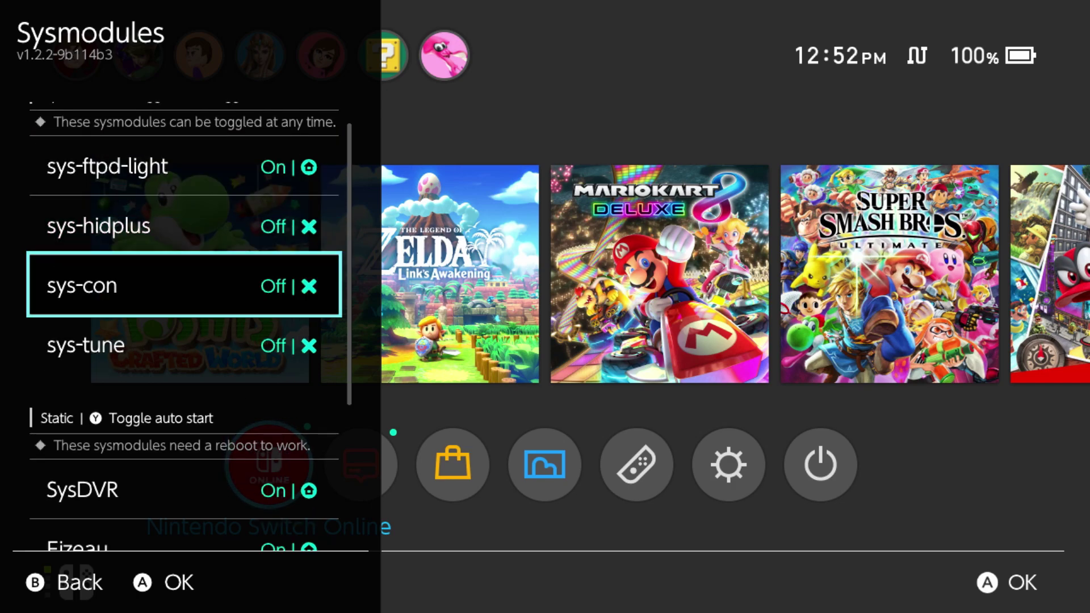
key(Up)
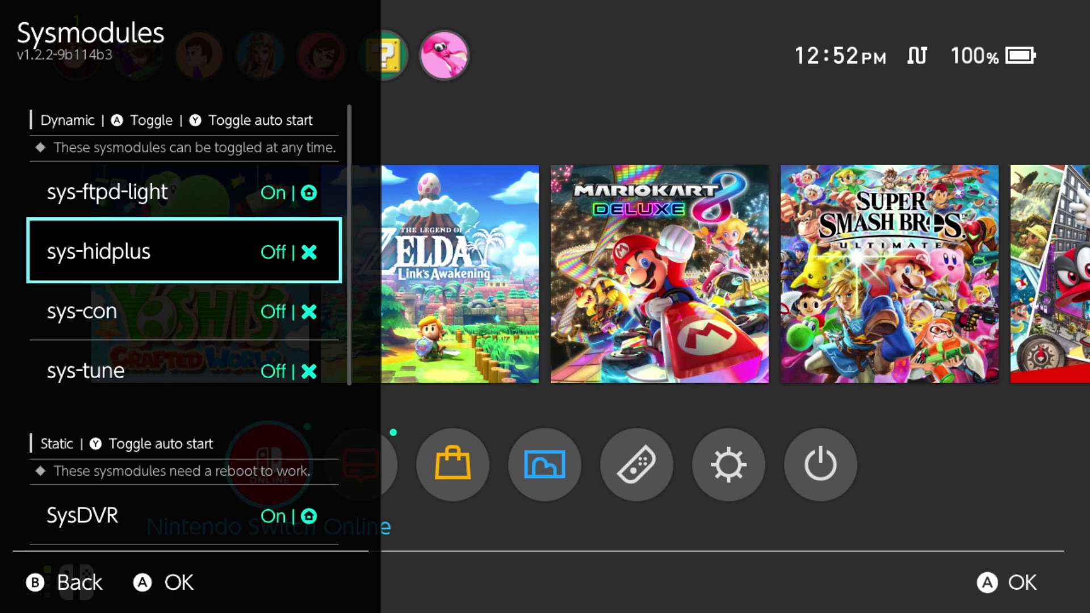
key(Down)
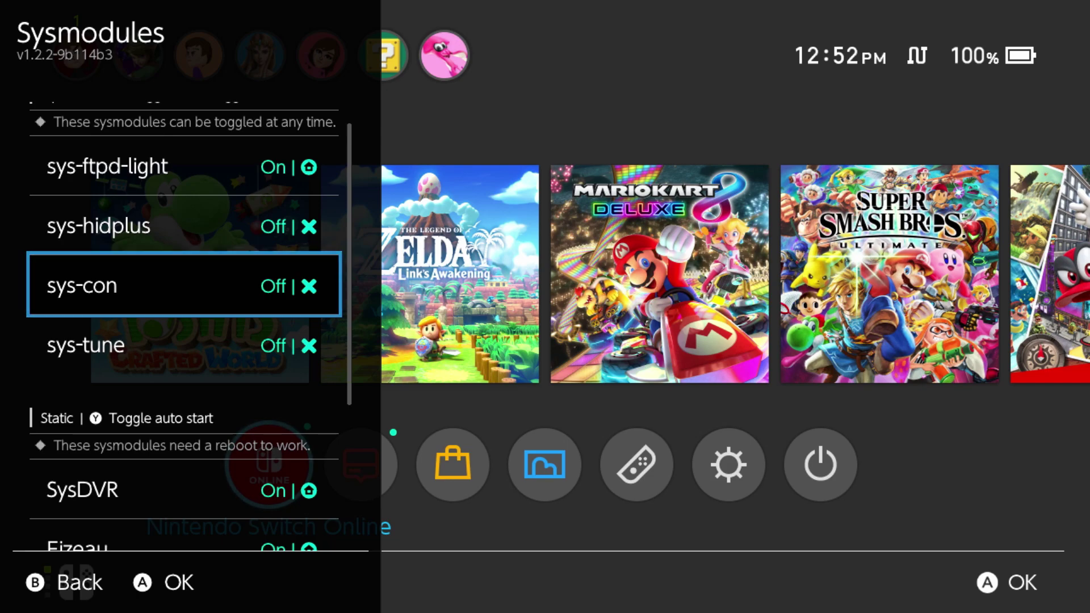
key(Up)
key(Up)
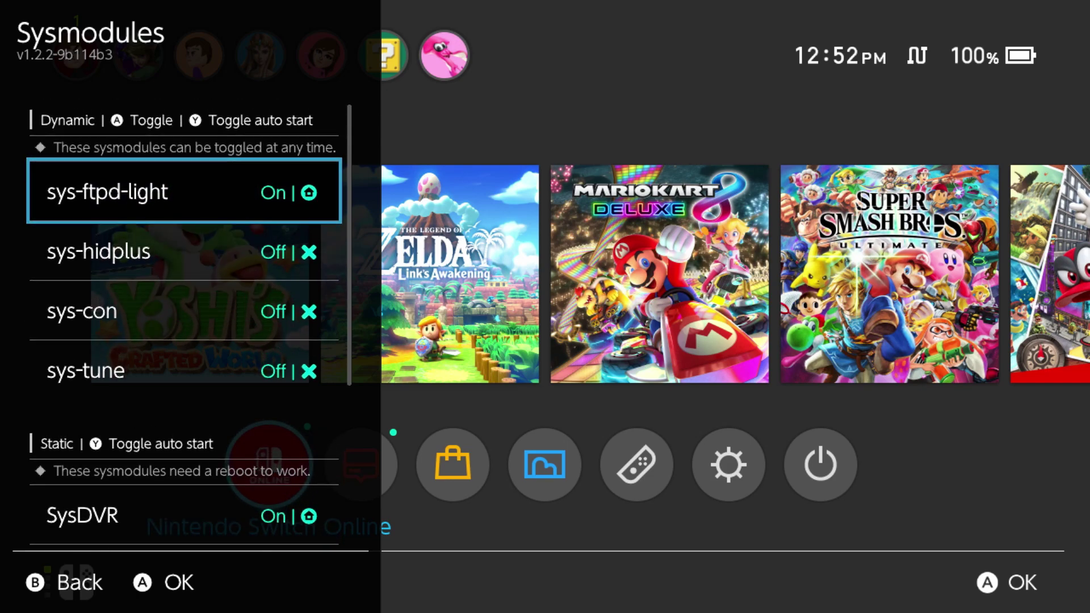